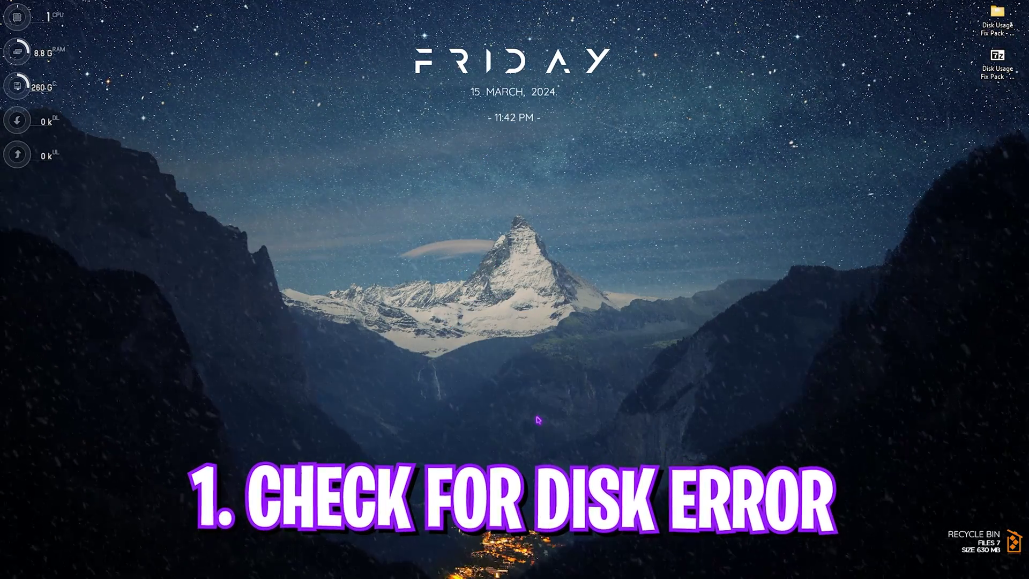
# - Run sfc /scannow in an administrator Command Prompt opened from the cmd search
pyautogui.press('super')
pyautogui.write('cmd')
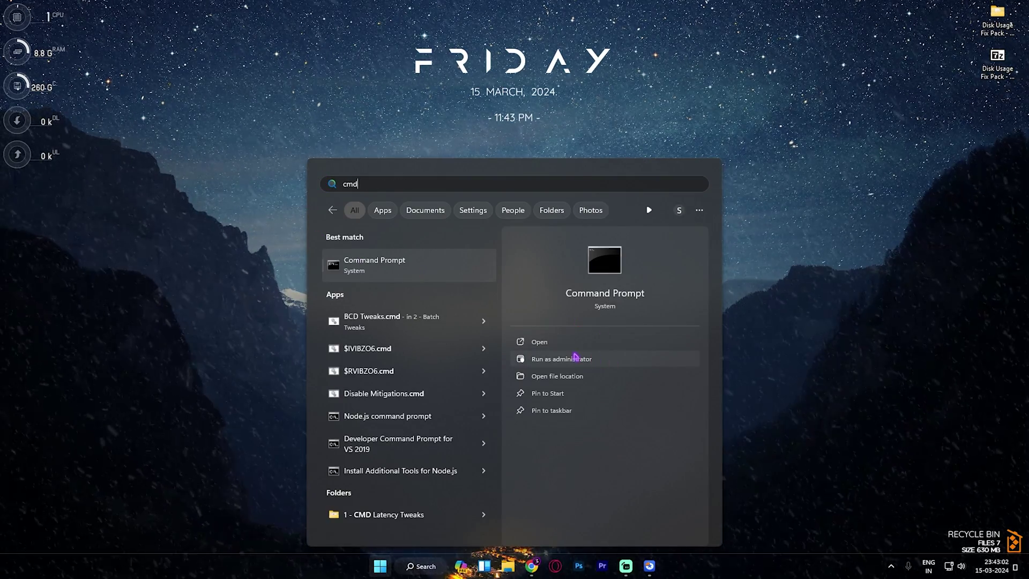
pyautogui.click(575, 357)
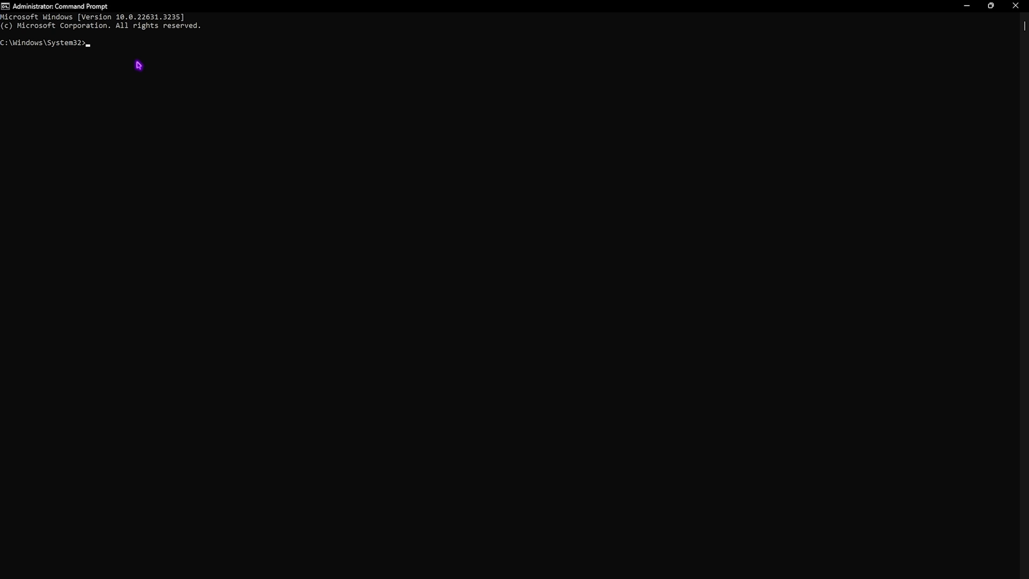
pyautogui.write('sfc ')
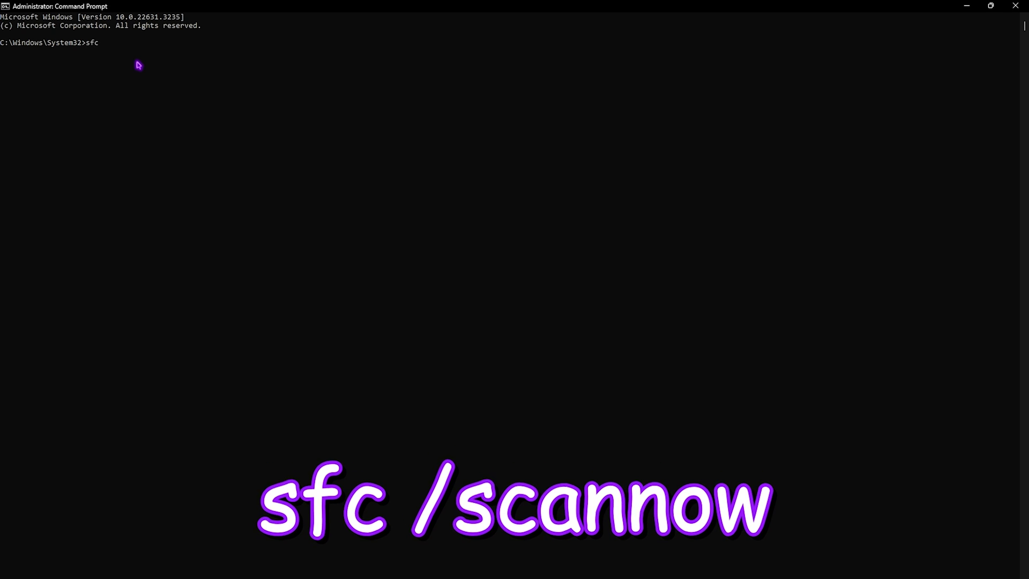
pyautogui.write('/scann')
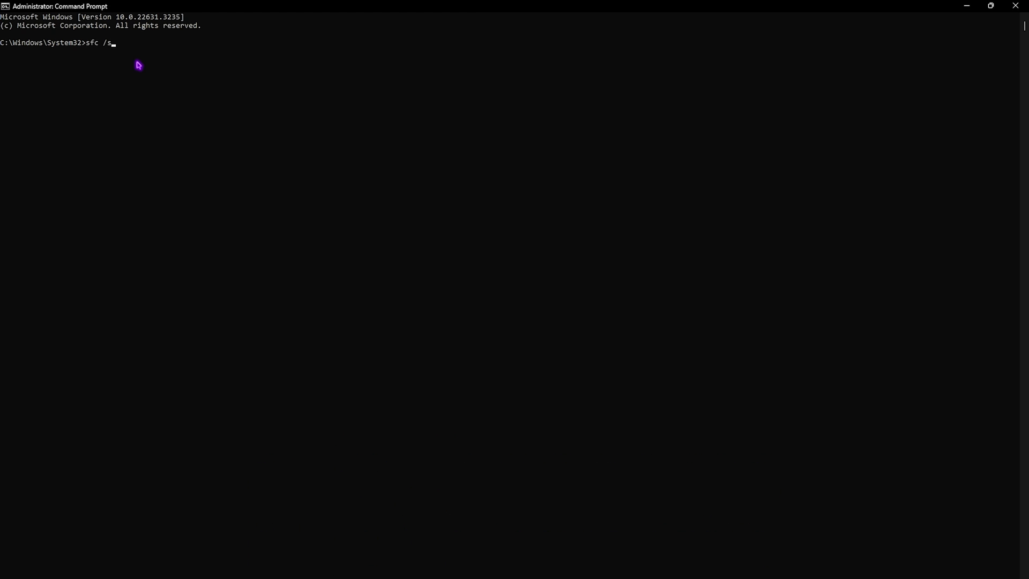
pyautogui.write('ow')
pyautogui.press('Return')
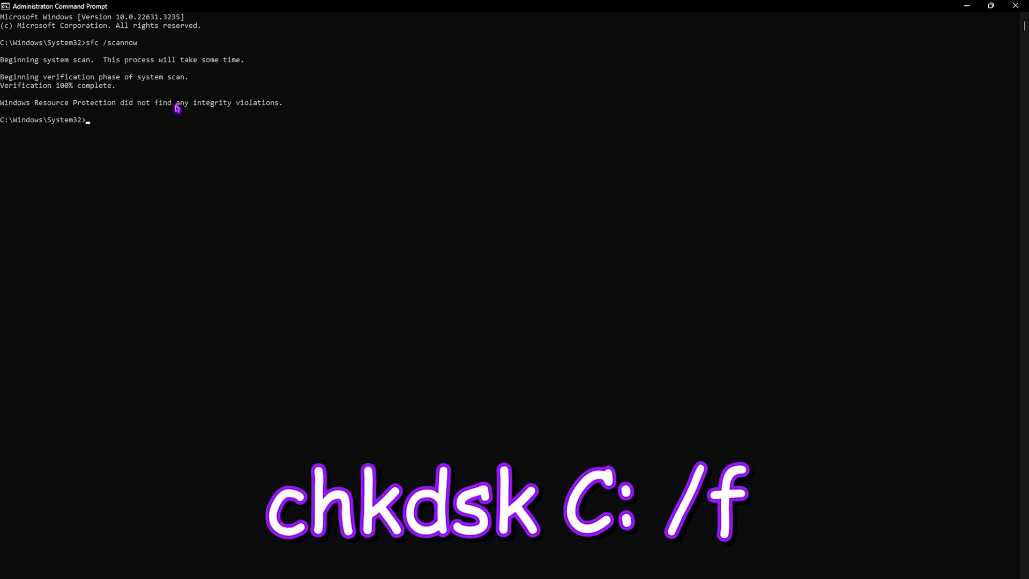
# - Run chkdsk C: /f on drive C and clear the selected warning text
pyautogui.write('chk')
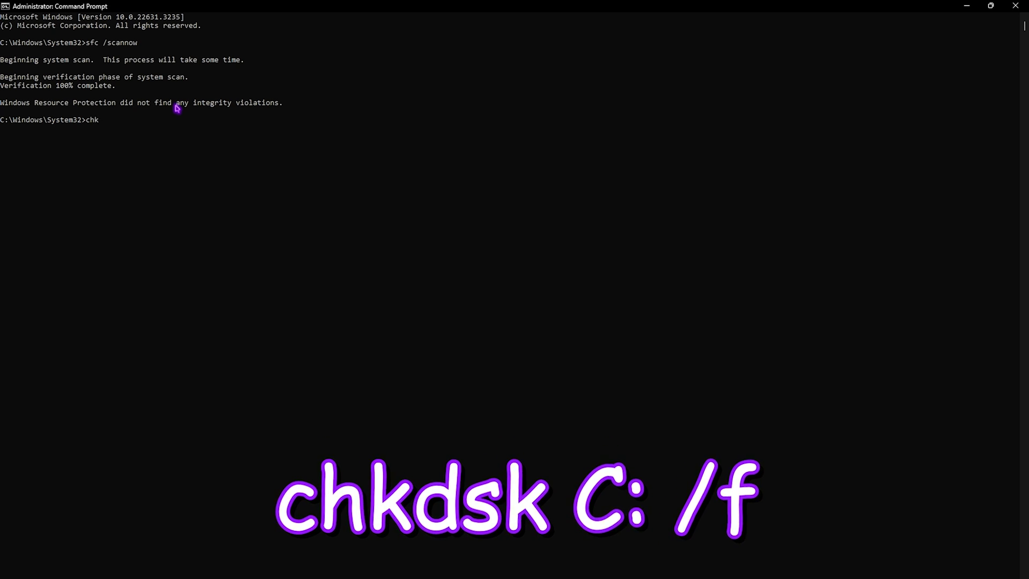
pyautogui.write('dsk C: /f')
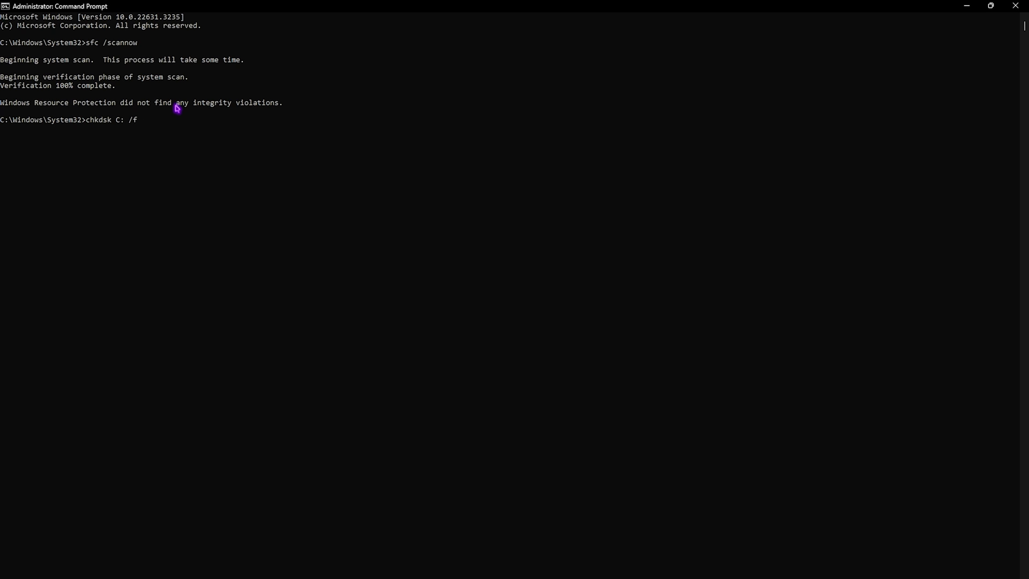
pyautogui.press('Return')
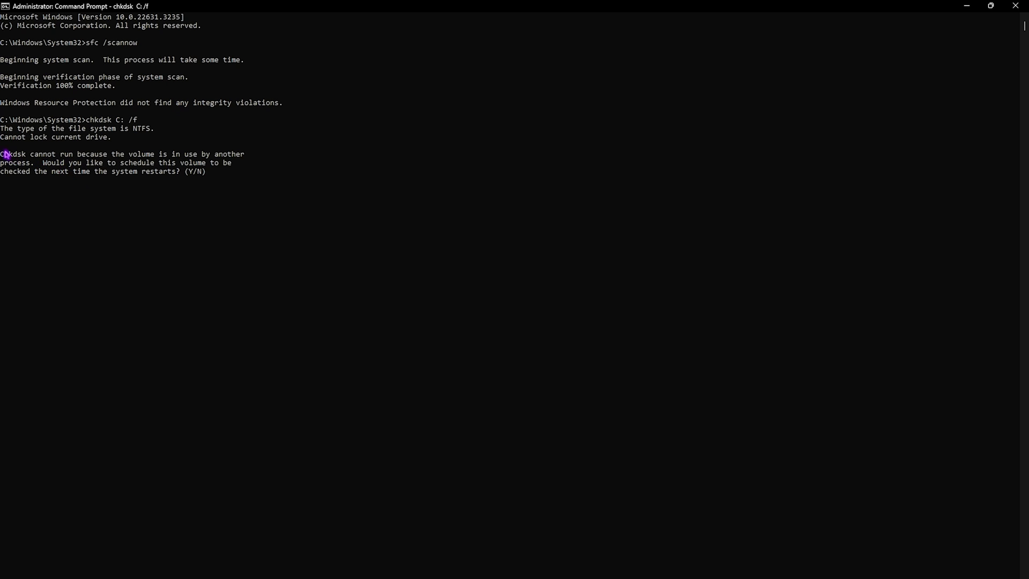
pyautogui.moveTo(9, 154); pyautogui.dragTo(223, 165)
pyautogui.click(221, 163)
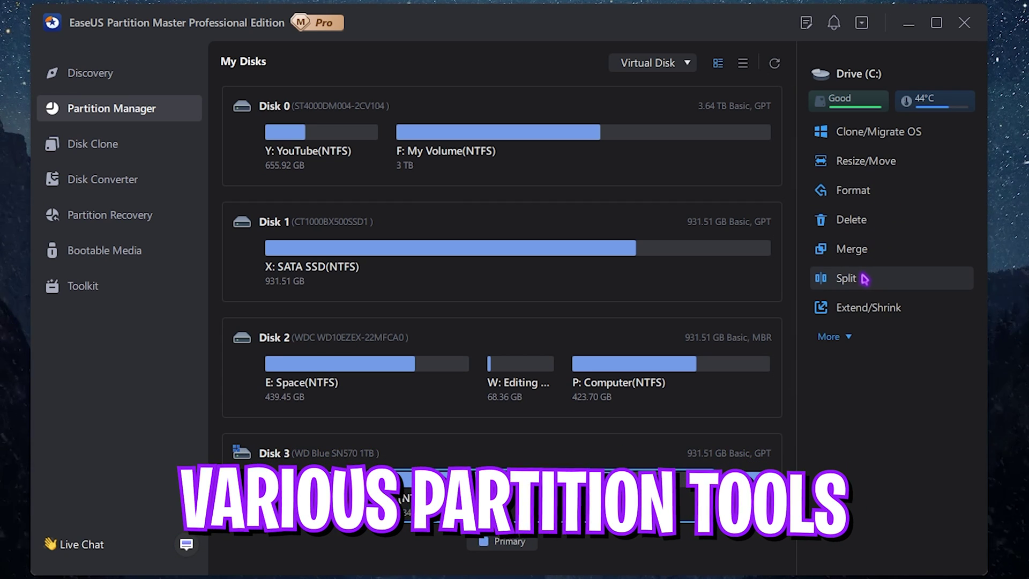
# - Expand drive C's full action list in EaseUS Partition Master
pyautogui.click(852, 336)
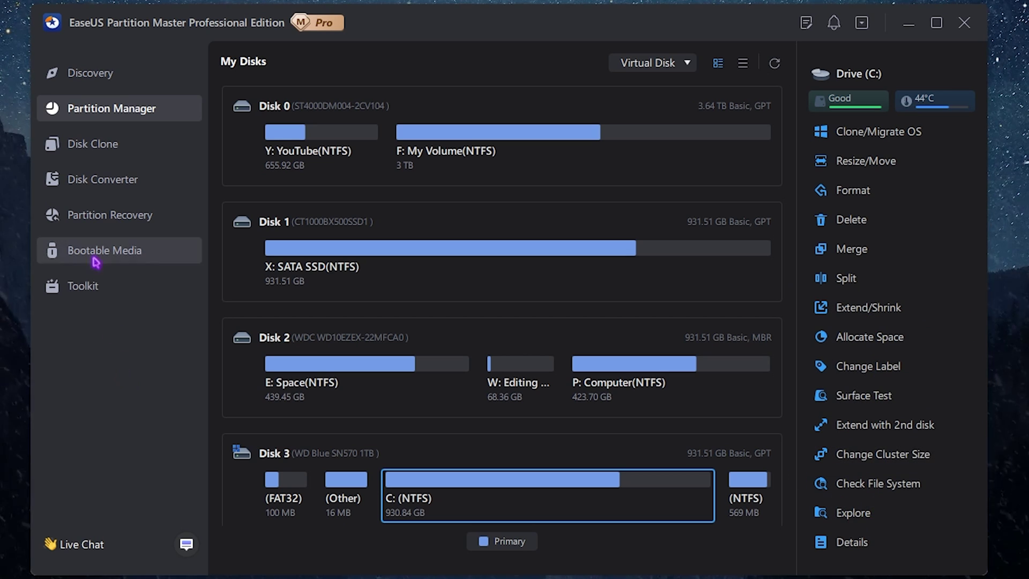
pyautogui.click(112, 143)
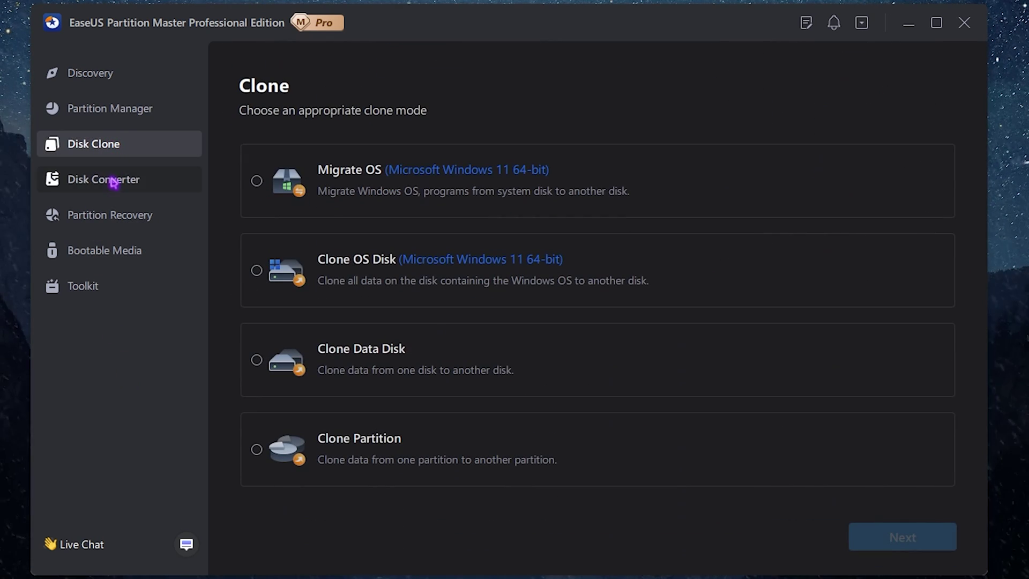
pyautogui.click(109, 178)
pyautogui.click(119, 215)
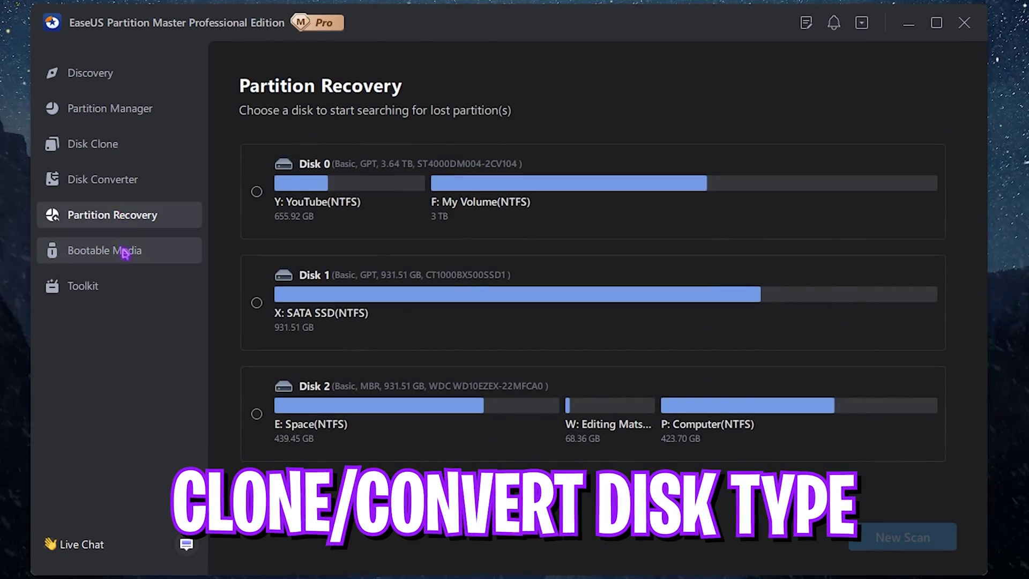
pyautogui.click(124, 251)
pyautogui.click(121, 292)
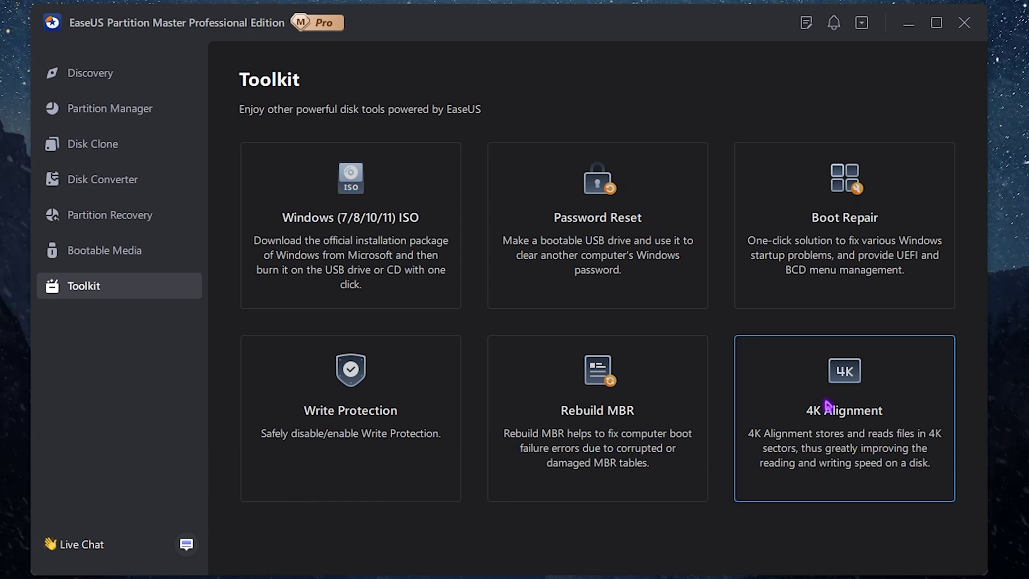
pyautogui.click(91, 112)
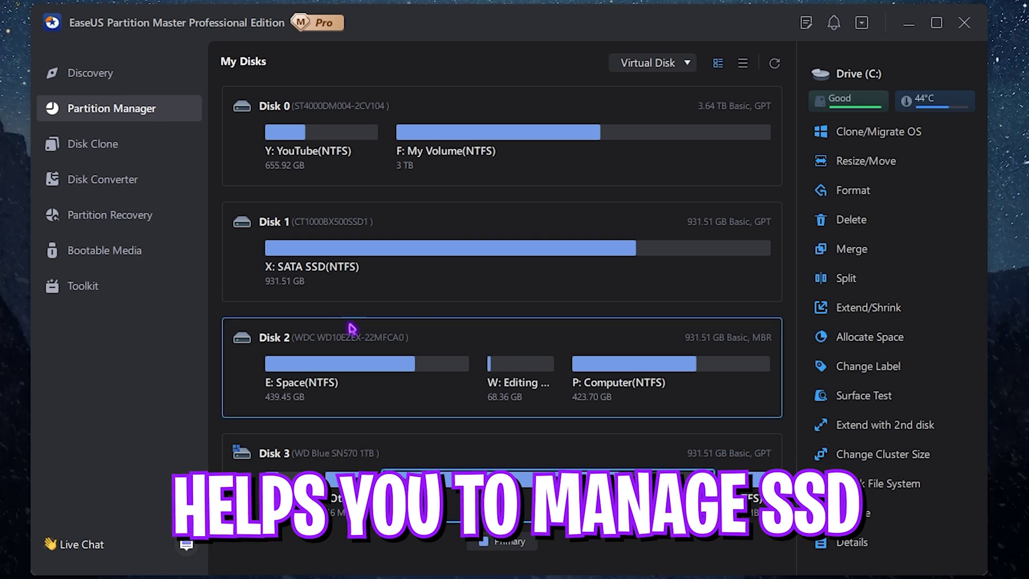
pyautogui.click(883, 134)
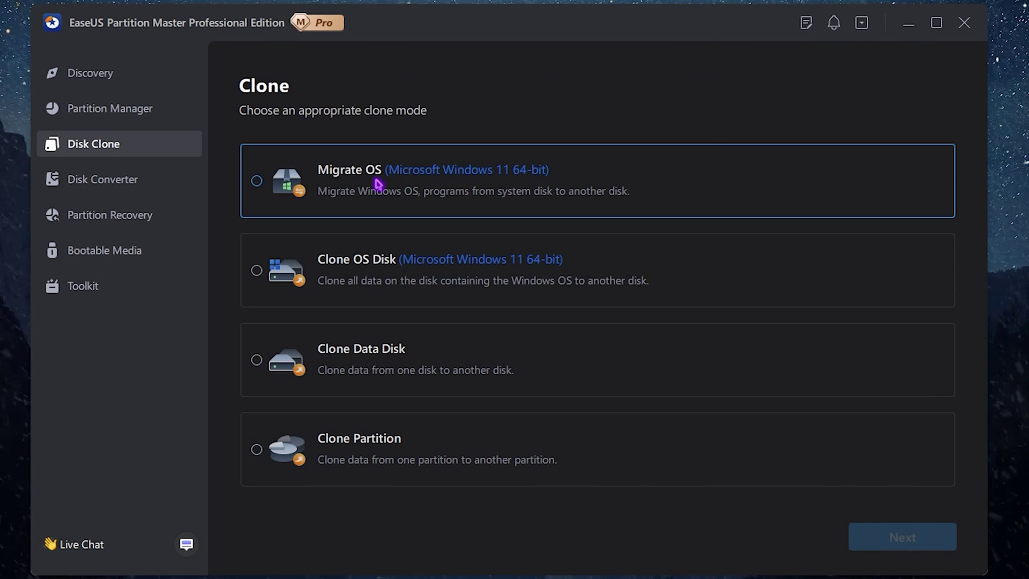
pyautogui.click(377, 184)
pyautogui.click(902, 537)
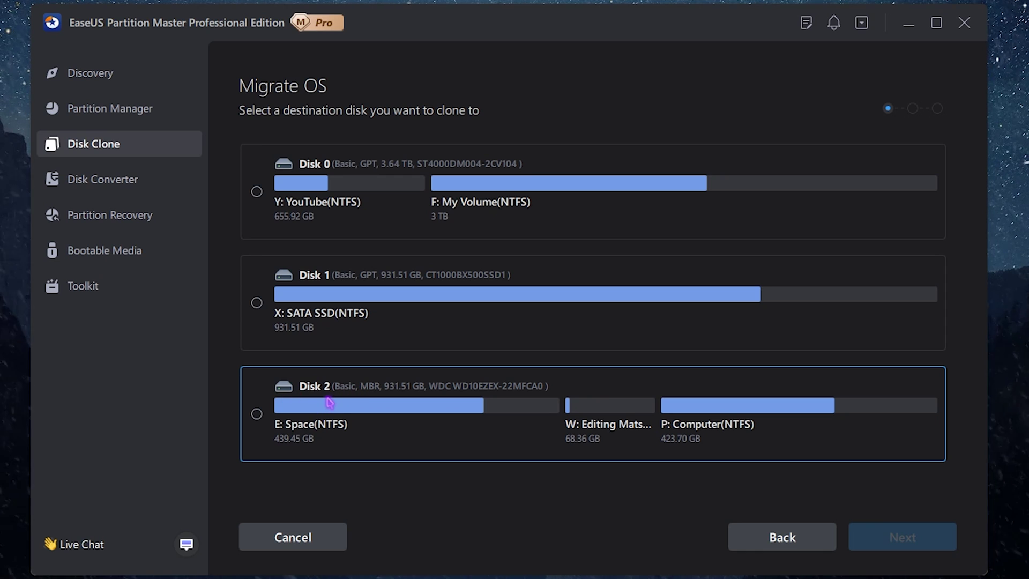
pyautogui.scroll(-3, 332, 402)
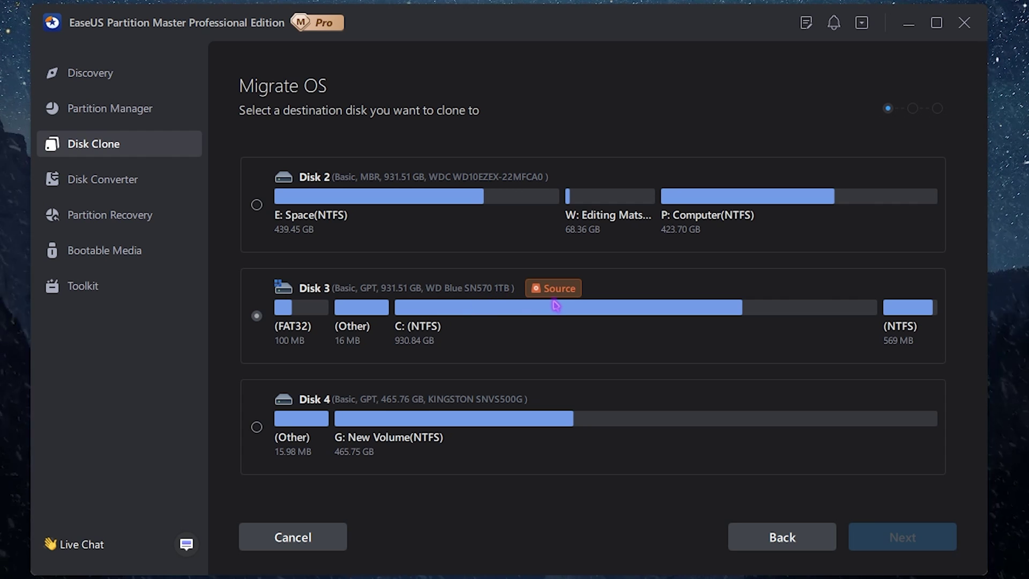
pyautogui.click(264, 215)
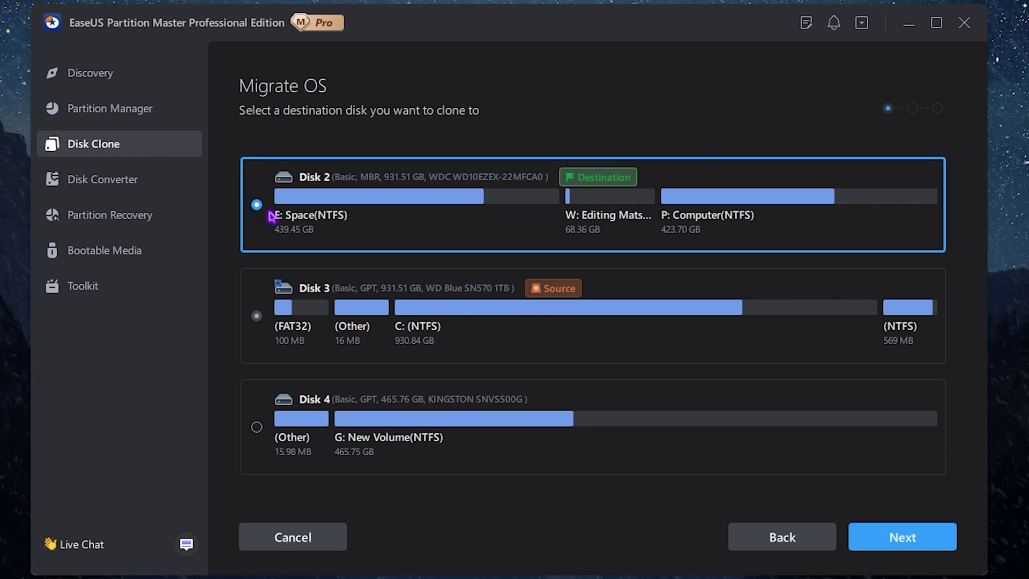
pyautogui.click(857, 536)
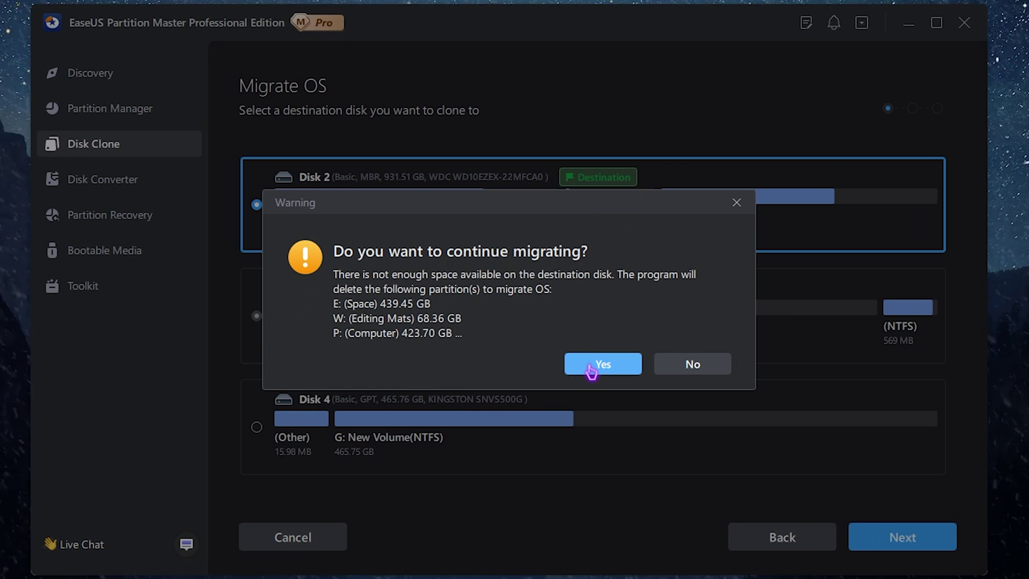
pyautogui.click(696, 369)
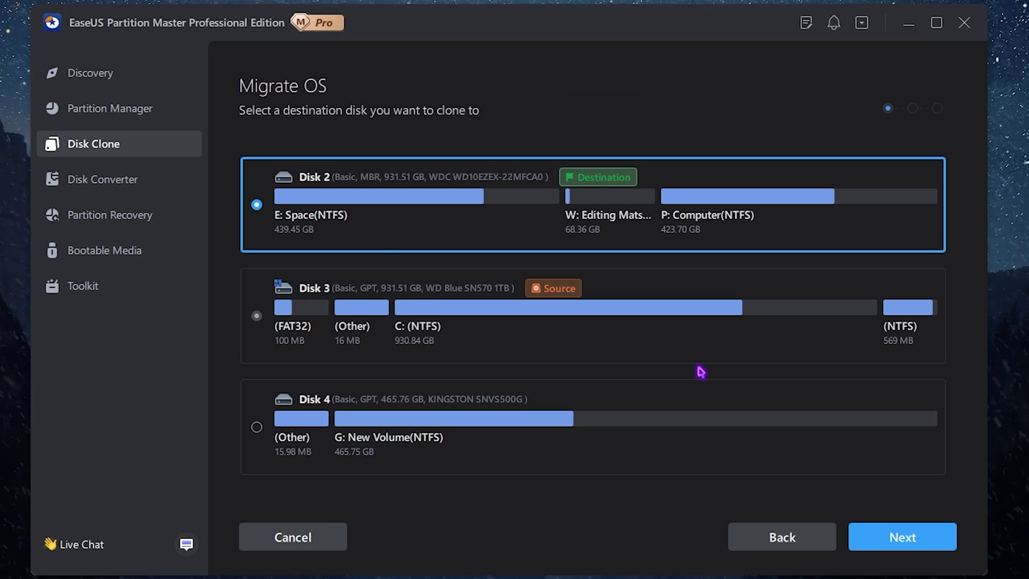
pyautogui.click(116, 102)
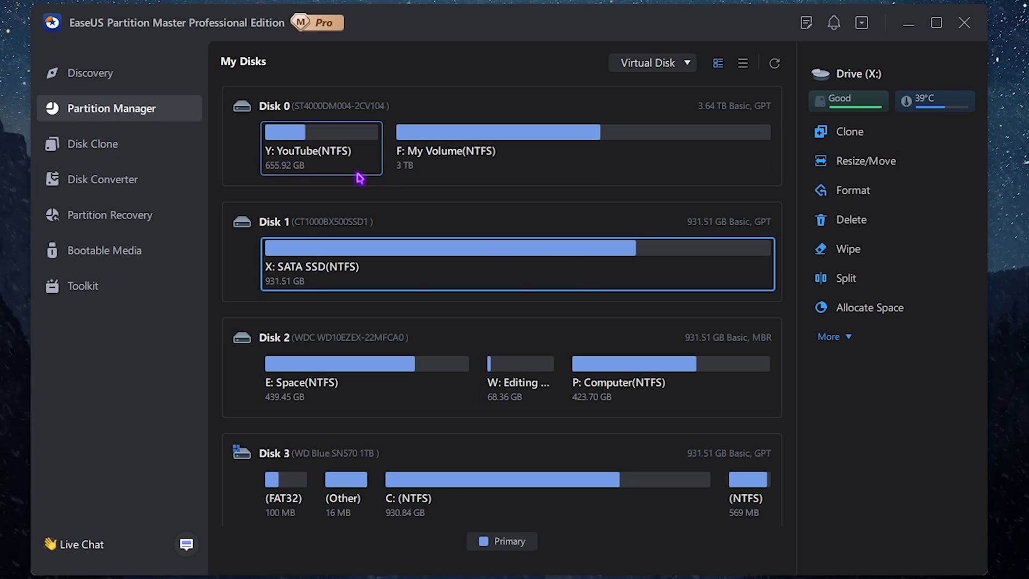
# - Minimize Partition Master, launch Settings, and search for Storage
pyautogui.click(908, 23)
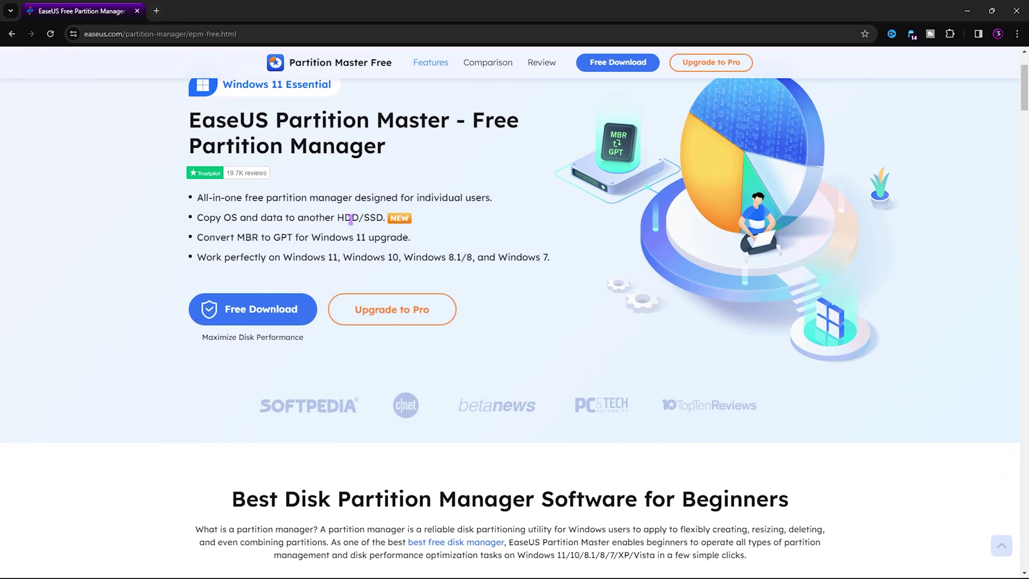
pyautogui.scroll(2, 350, 219)
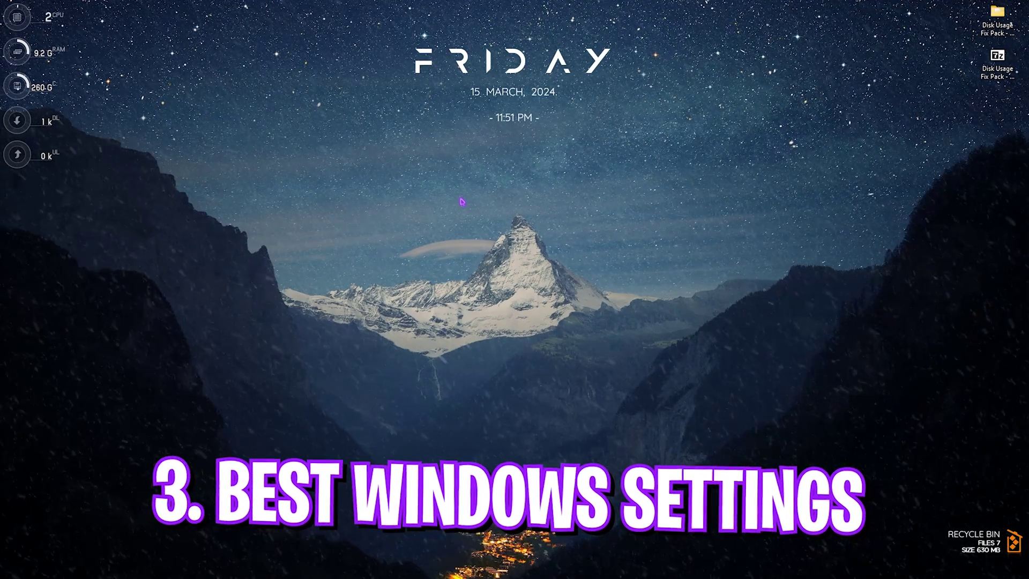
pyautogui.press('super')
pyautogui.write('settings')
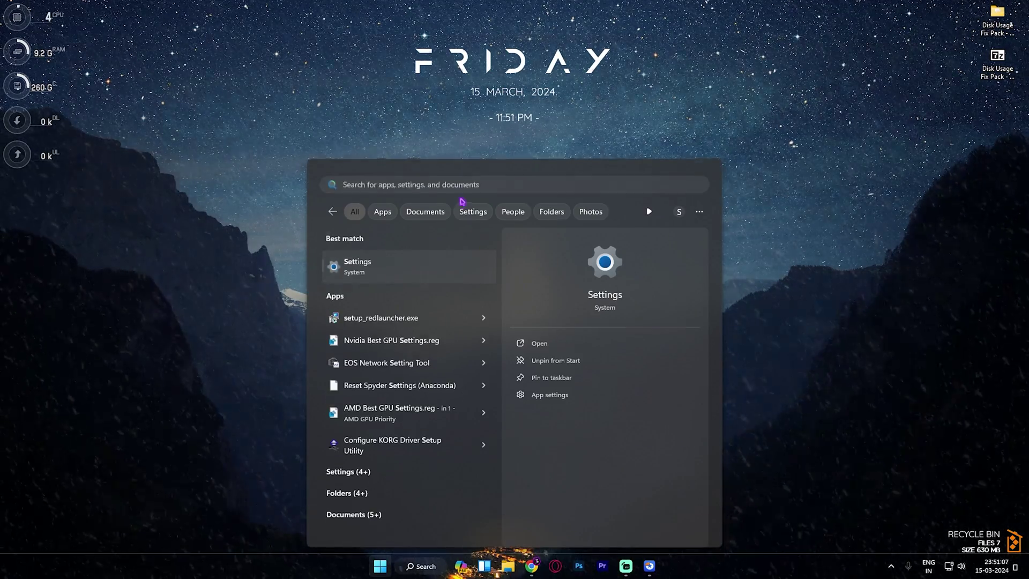
pyautogui.press('Return')
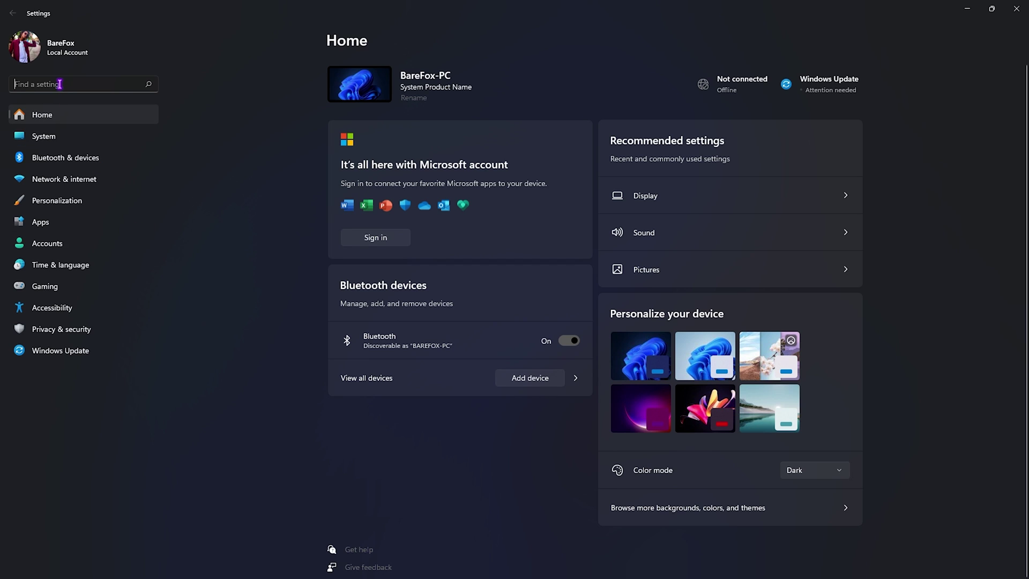
pyautogui.write('Storage')
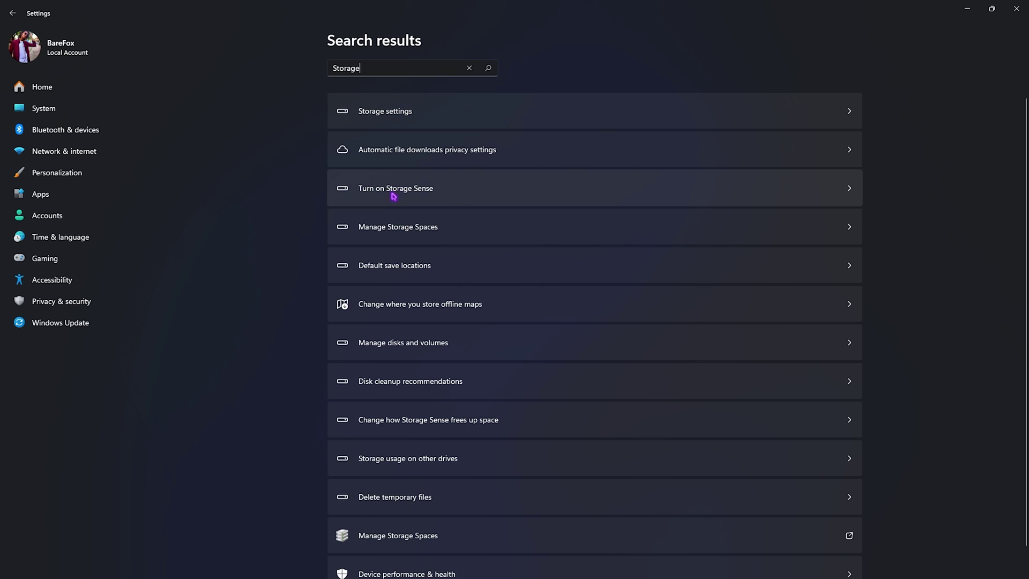
# - Open the Storage Sense settings and run a Storage Sense cleanup now
pyautogui.click(395, 201)
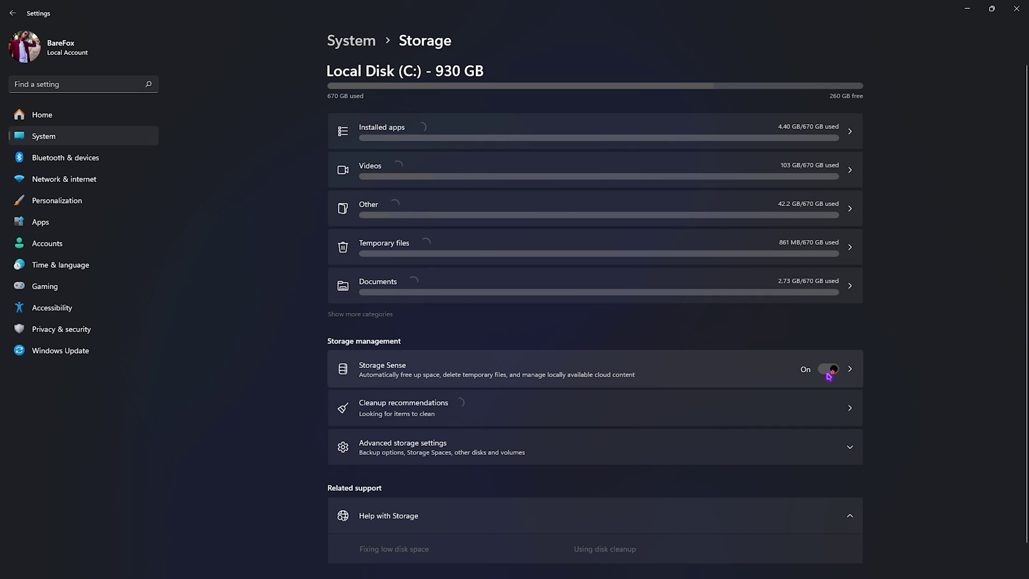
pyautogui.click(723, 379)
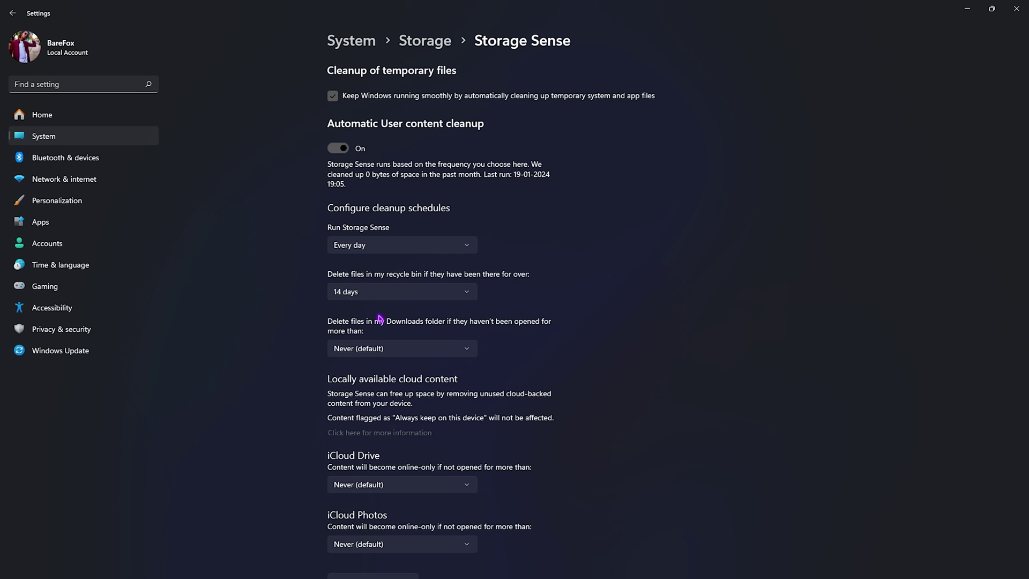
pyautogui.scroll(-2, 379, 319)
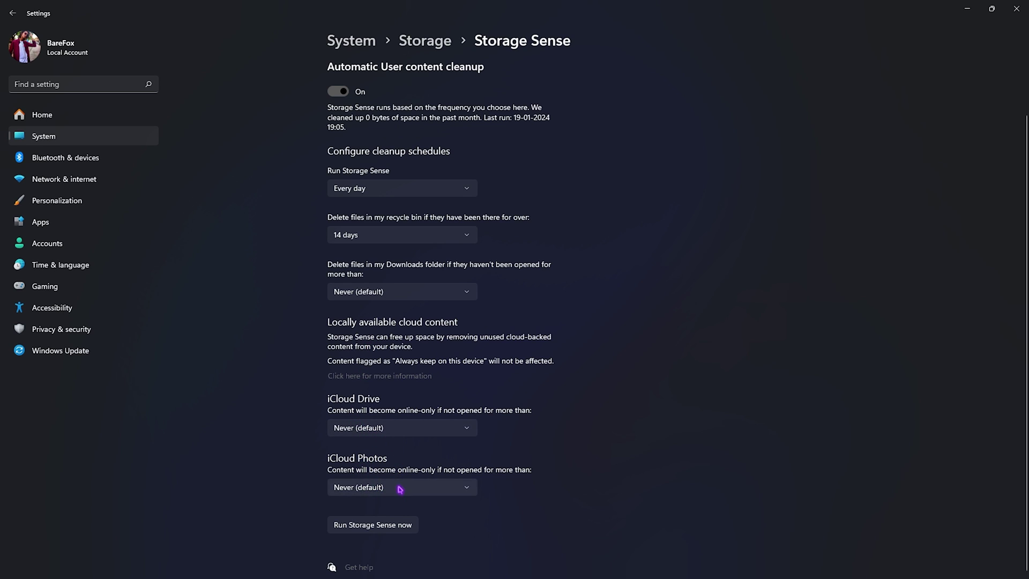
pyautogui.scroll(1, 330, 270)
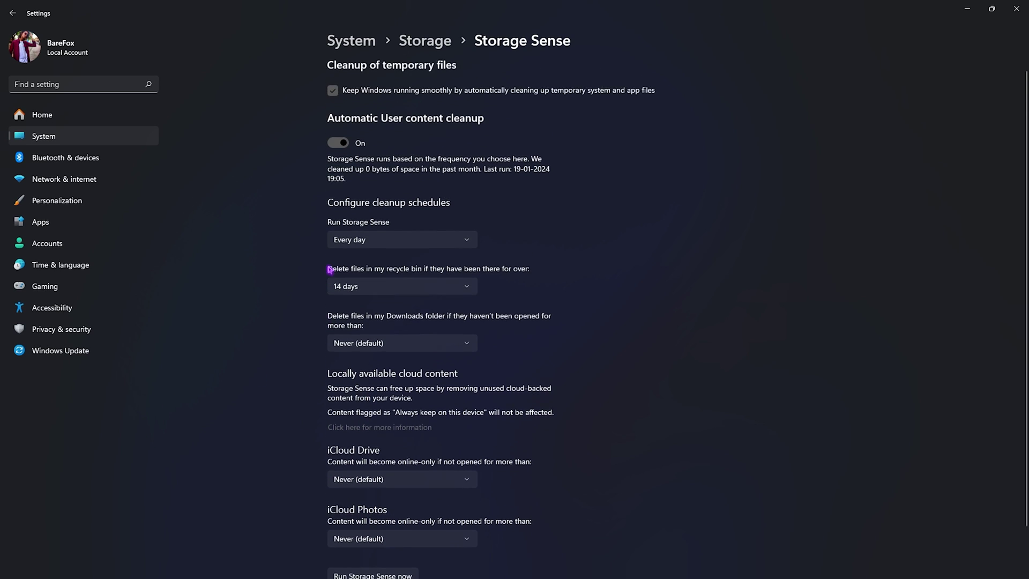
pyautogui.scroll(-1, 329, 270)
pyautogui.click(355, 527)
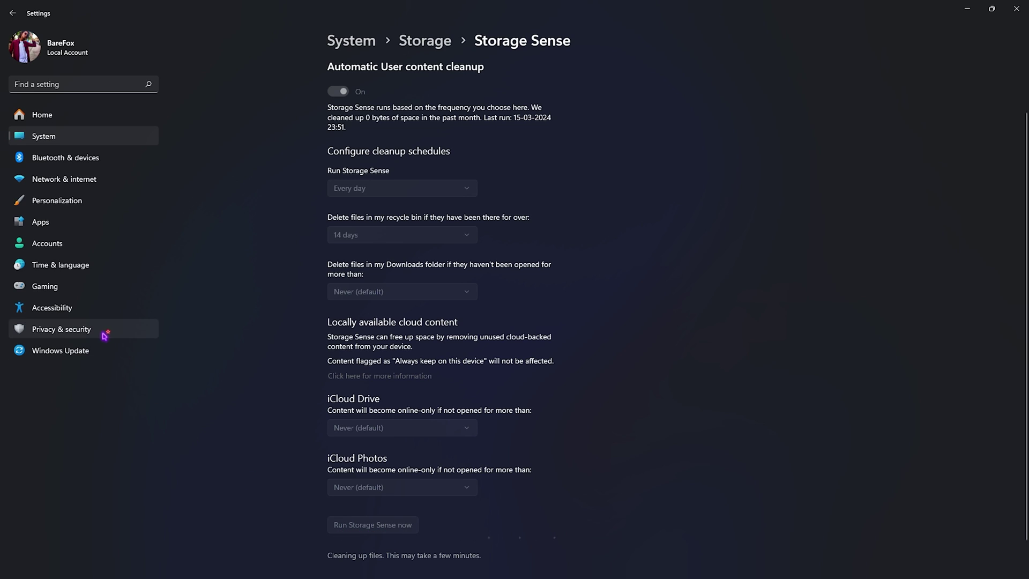
pyautogui.click(60, 351)
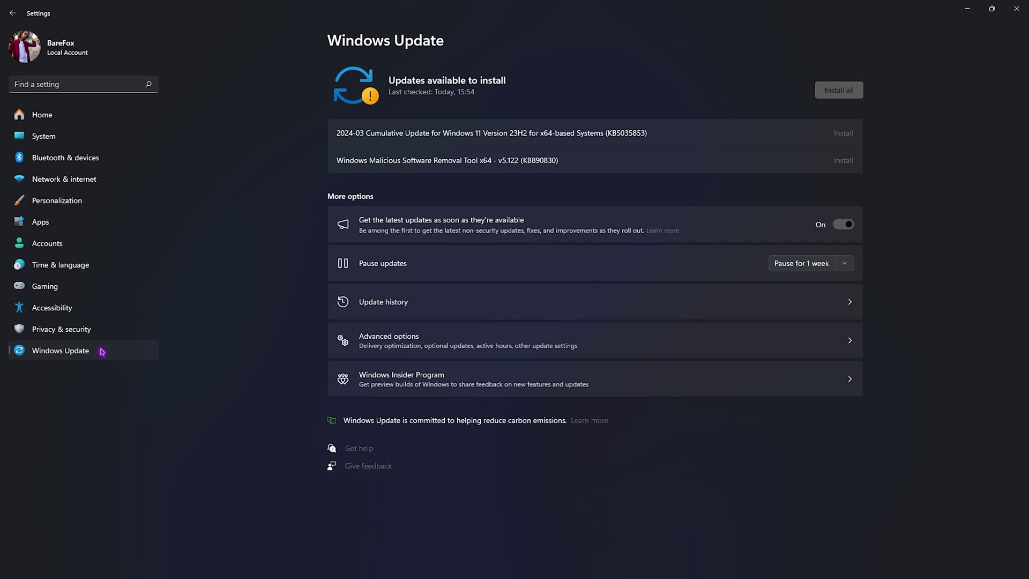
# - Turn off getting the latest updates as soon as available, then view Delivery Optimization
pyautogui.click(845, 227)
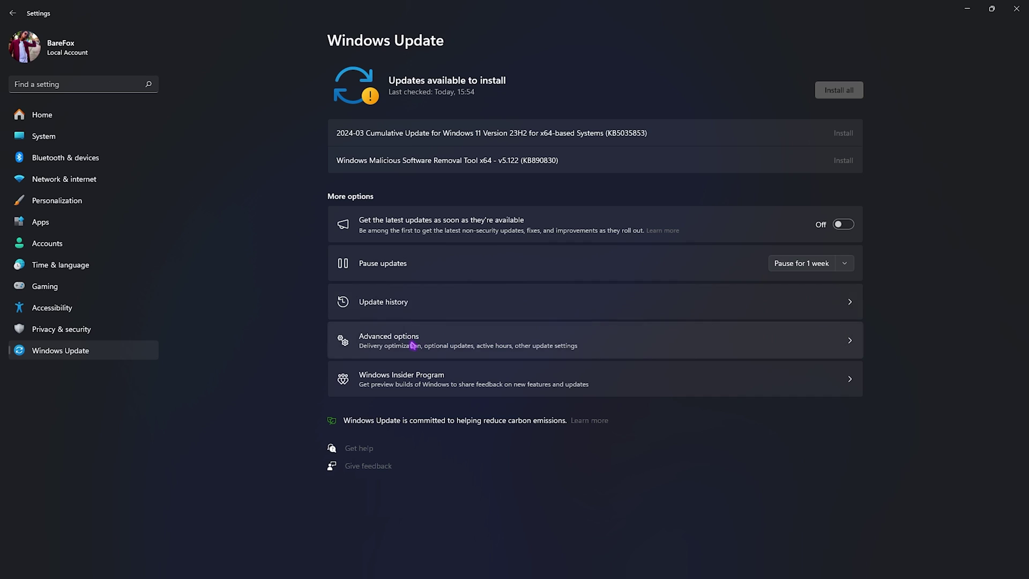
pyautogui.click(383, 343)
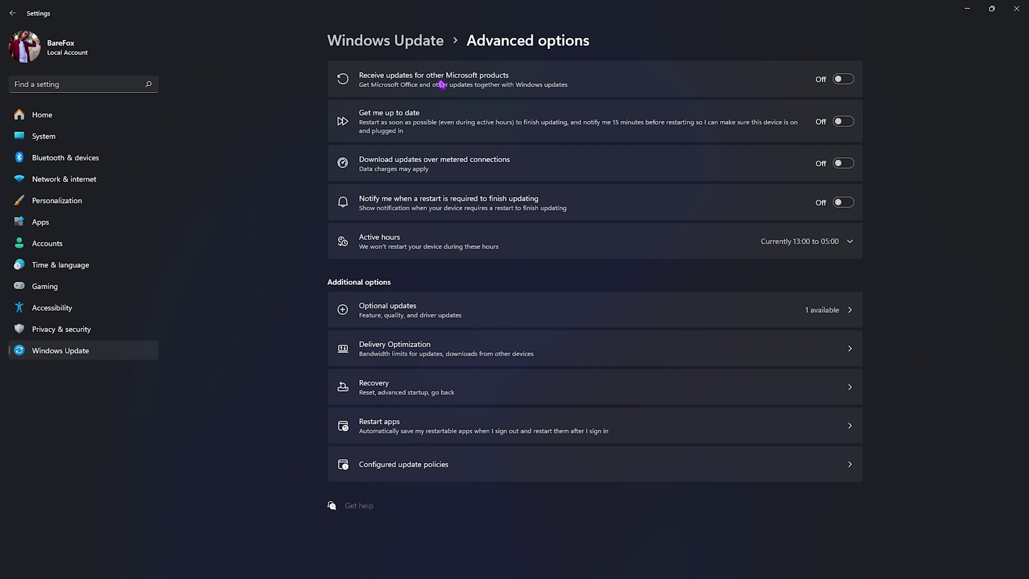
pyautogui.click(392, 357)
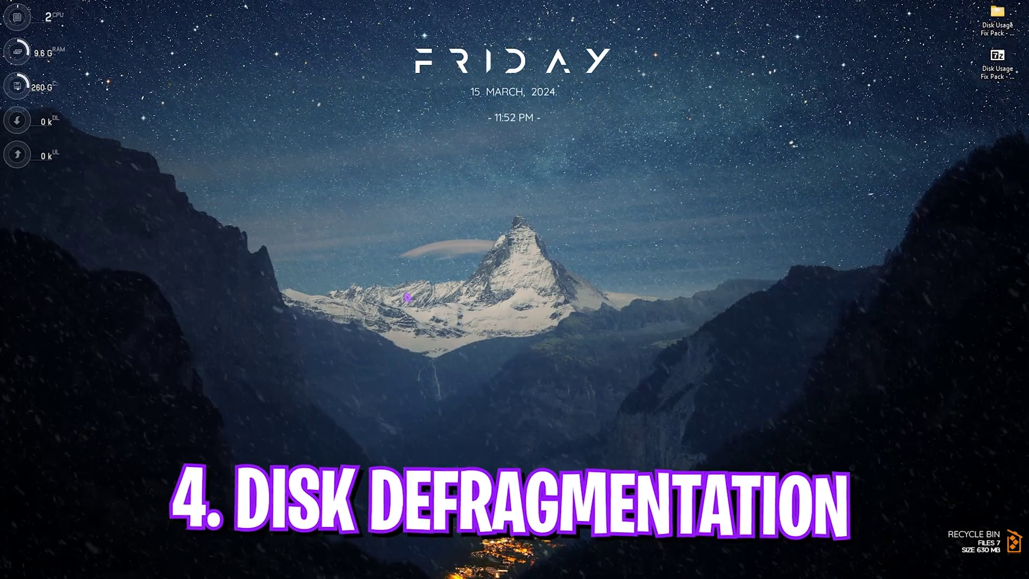
# - Launch Defragment and Optimize Drives from a 'def' Start search
pyautogui.press('super')
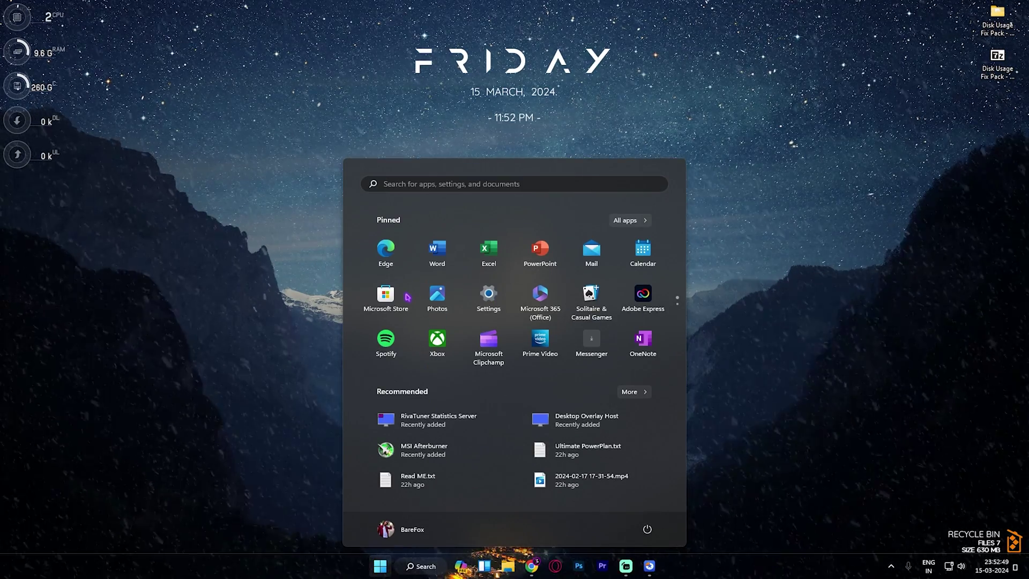
pyautogui.write('defr')
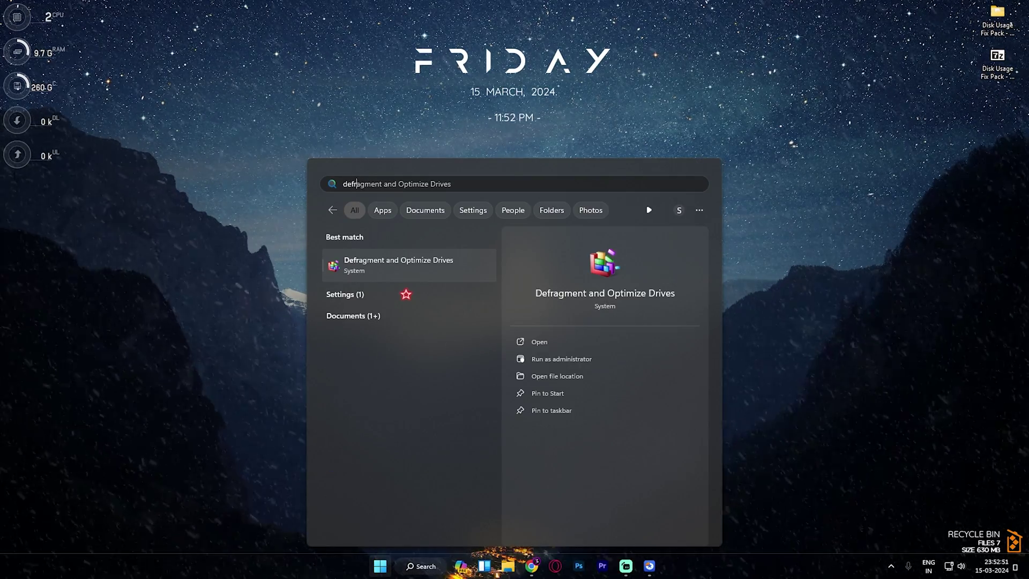
pyautogui.press('Return')
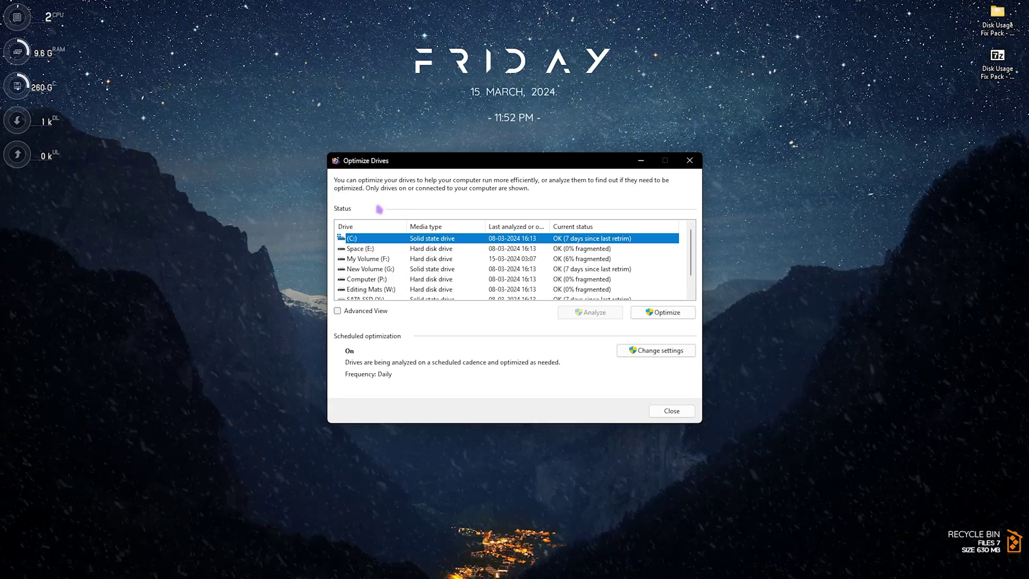
pyautogui.scroll(-1, 403, 256)
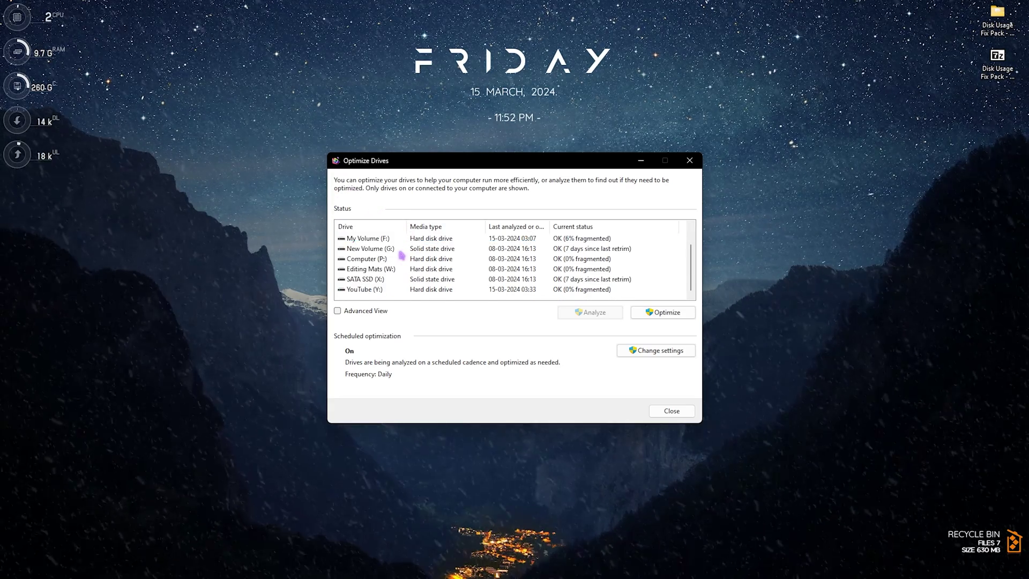
pyautogui.scroll(1, 402, 256)
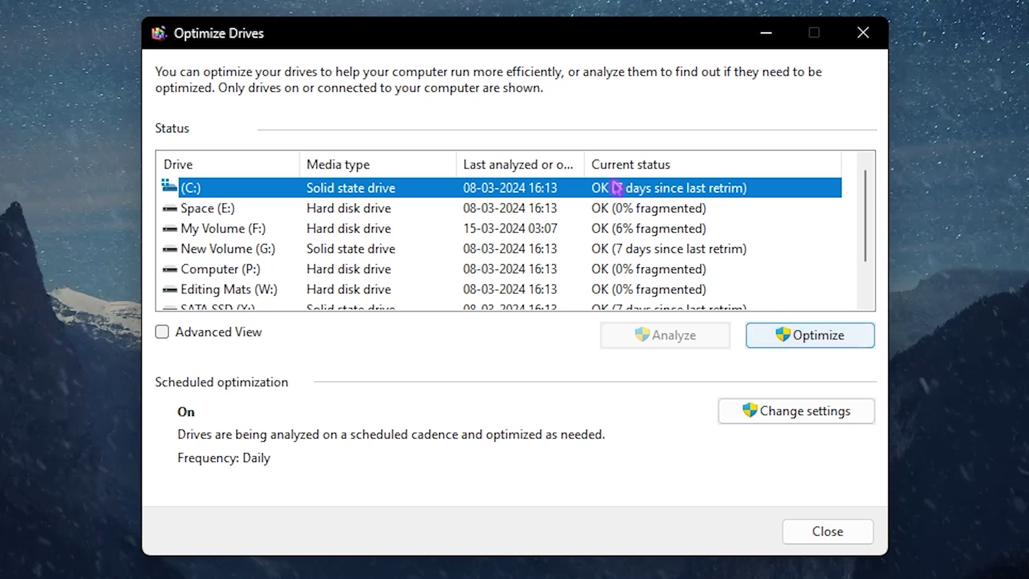
# - Retrim C:, analyze My Volume (F:) at 5% fragmented, and cancel the schedule settings
pyautogui.click(828, 342)
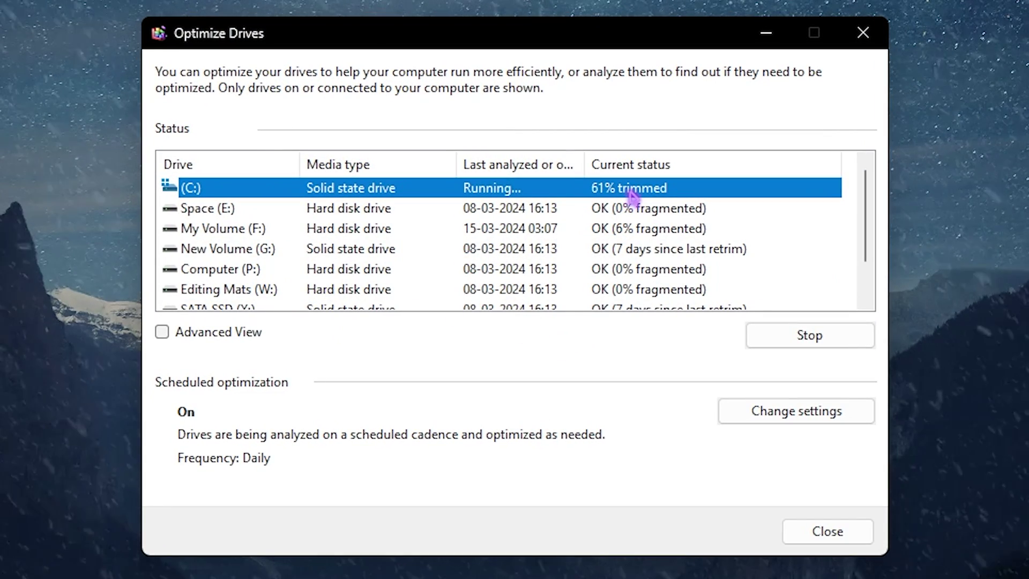
pyautogui.click(245, 229)
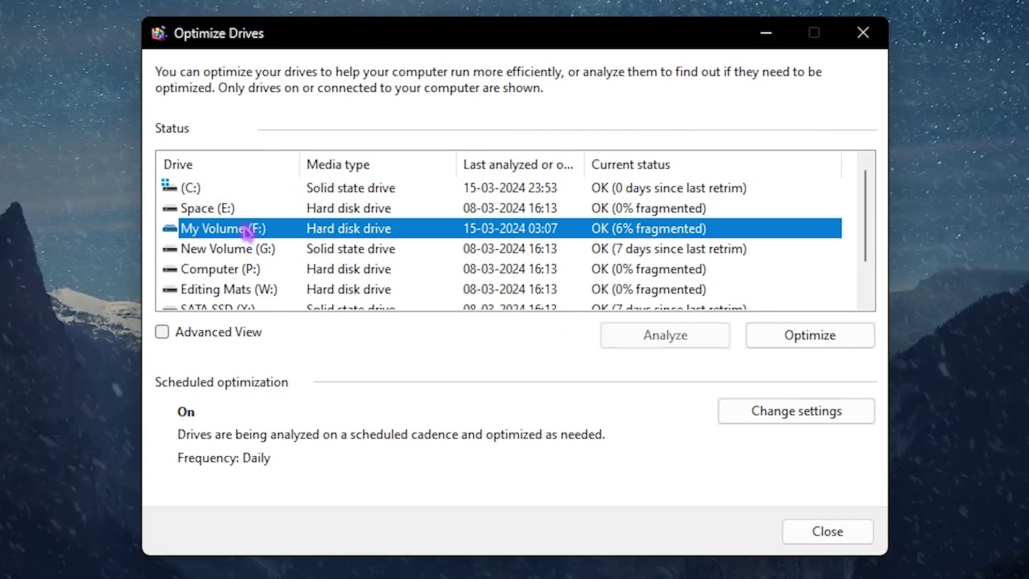
pyautogui.click(658, 338)
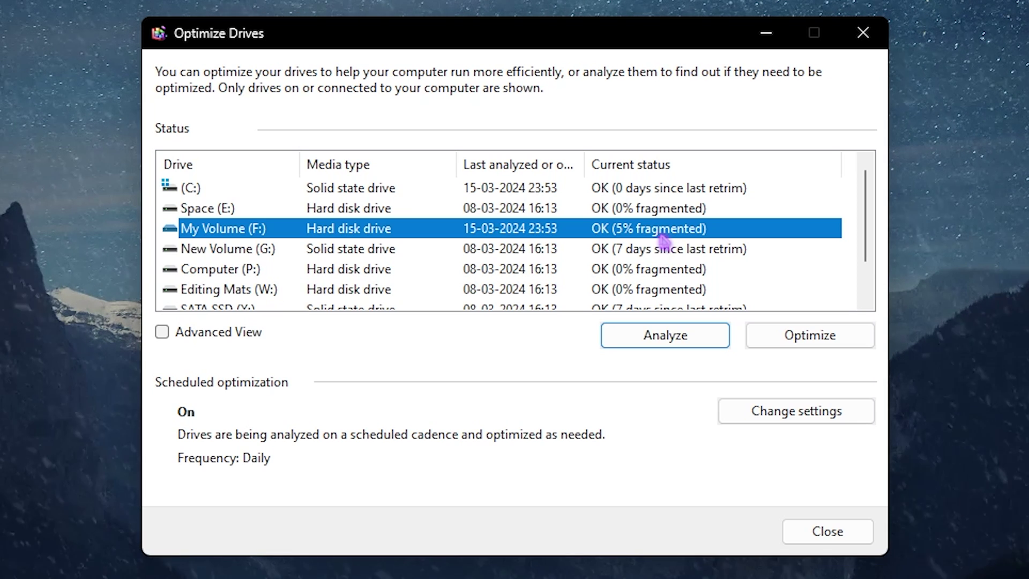
pyautogui.click(767, 420)
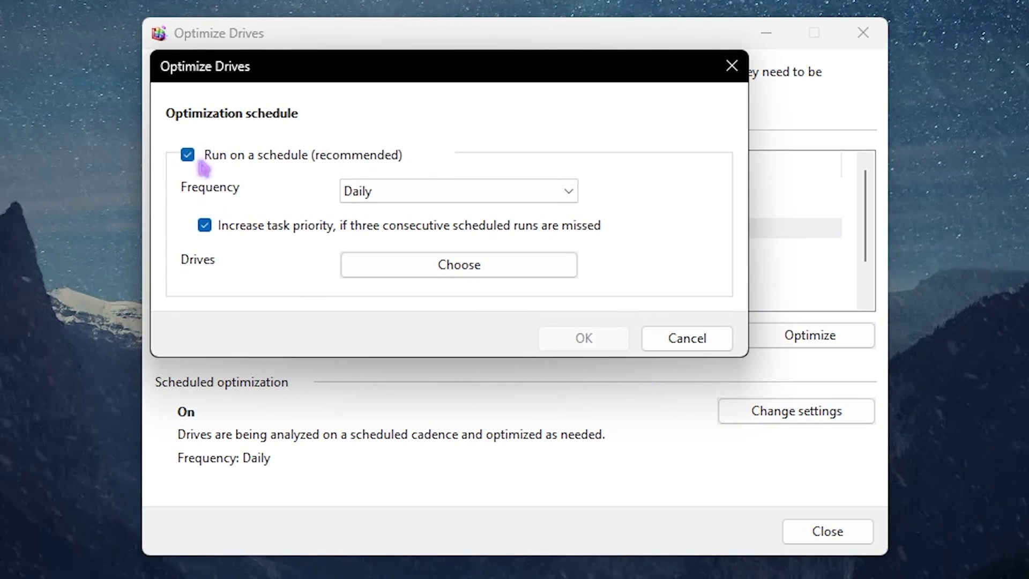
pyautogui.click(694, 338)
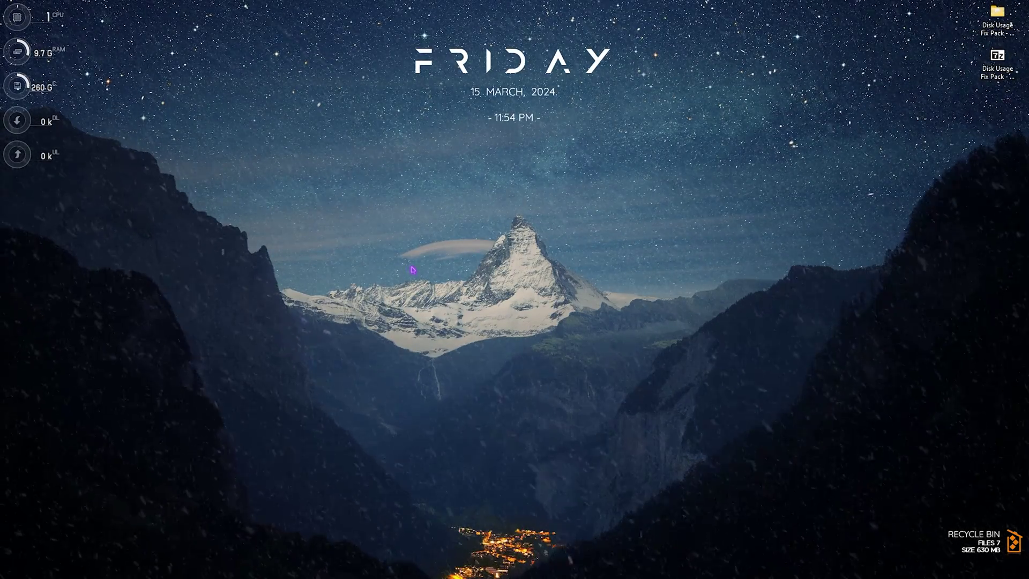
# - Review Task Manager's Startup apps, leaving XMouseButtonControl.exe disabled
pyautogui.hotkey('ctrl', 'shift', 'Escape')
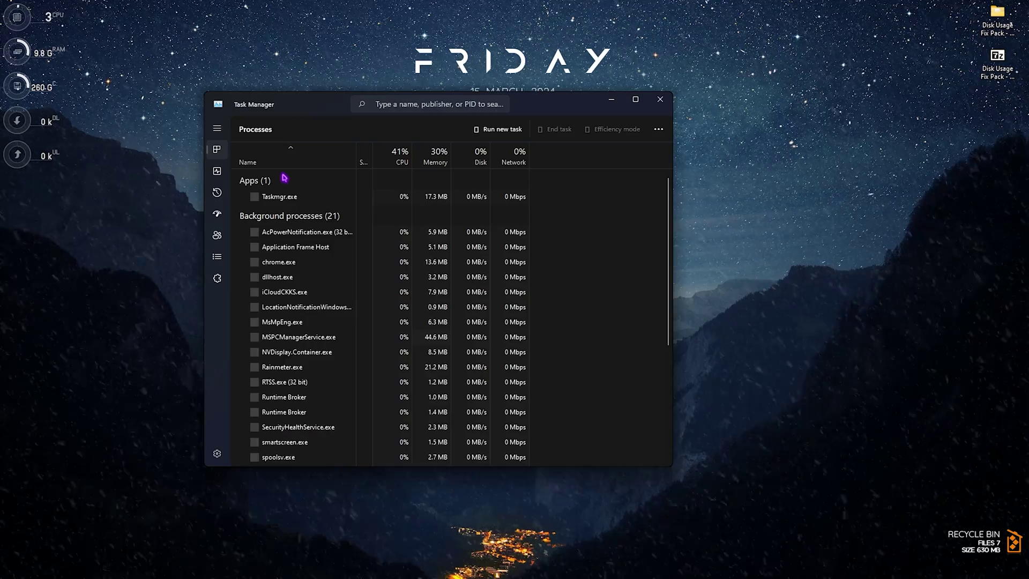
pyautogui.click(219, 214)
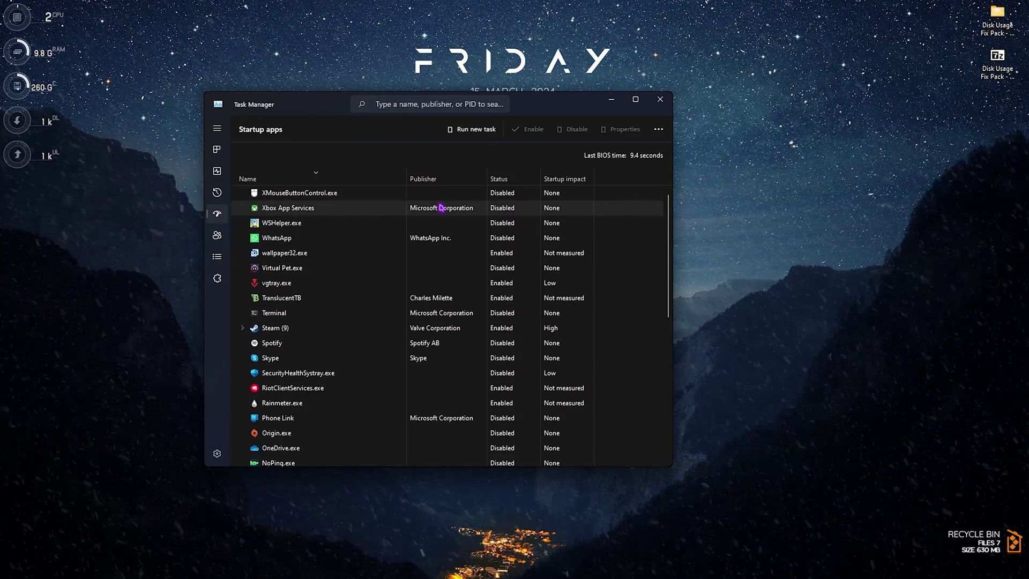
pyautogui.scroll(-3, 348, 262)
pyautogui.scroll(-4, 359, 296)
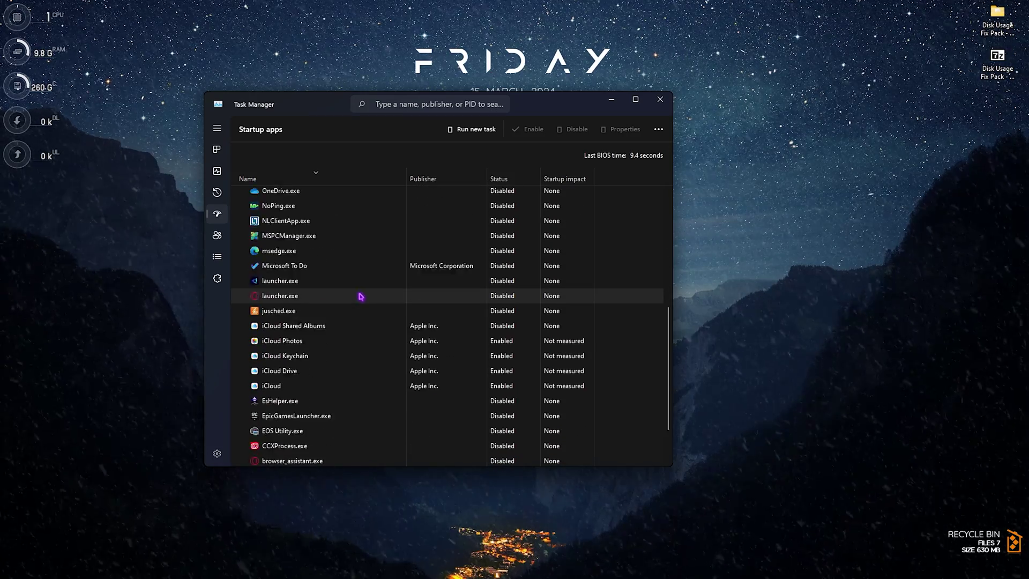
pyautogui.scroll(6, 361, 297)
pyautogui.scroll(2, 387, 216)
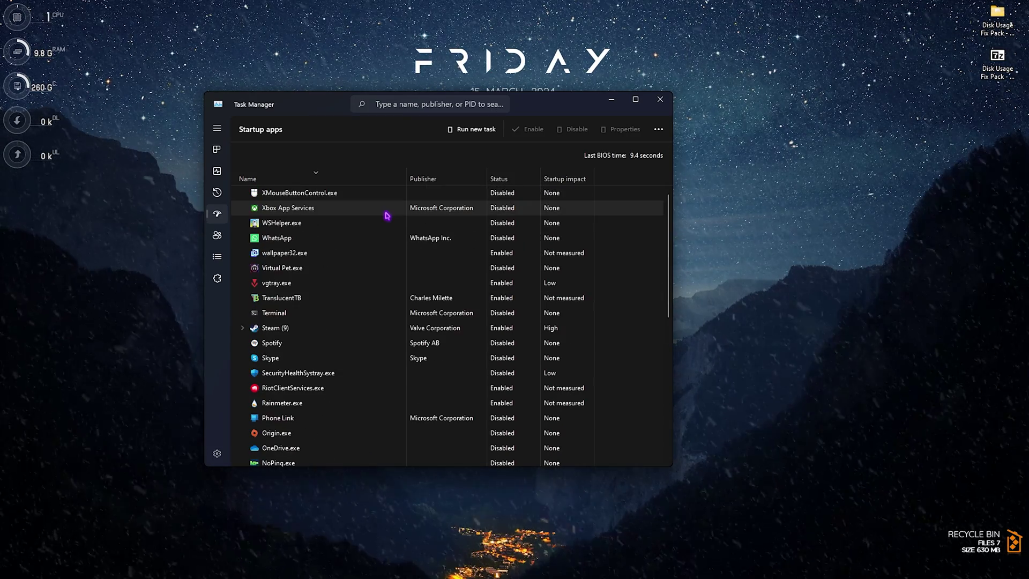
pyautogui.rightClick(345, 194)
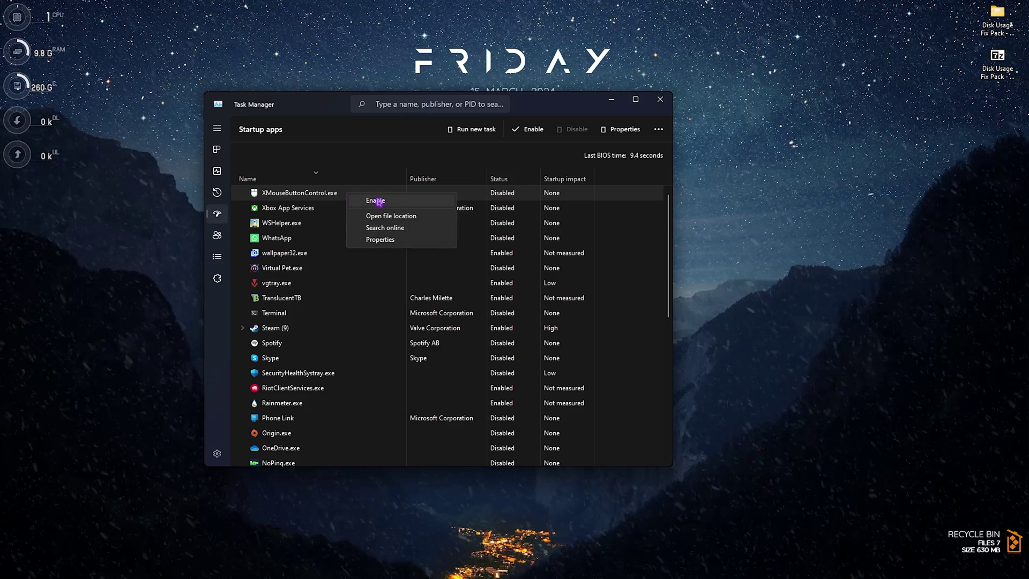
pyautogui.click(361, 166)
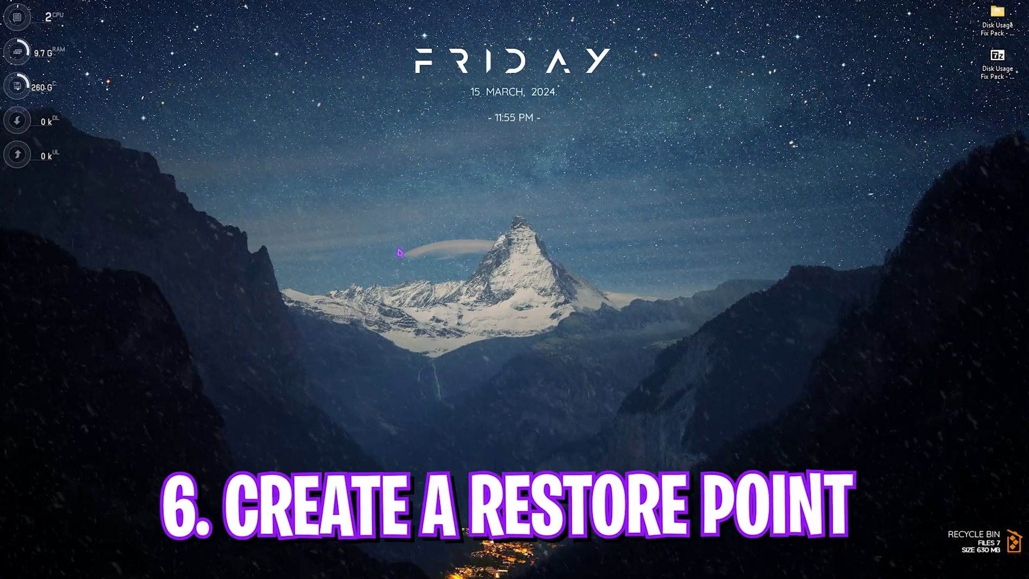
# - Open Create a restore point and confirm the protection settings for Local Disk (C:)
pyautogui.press('super')
pyautogui.write('create a restore point')
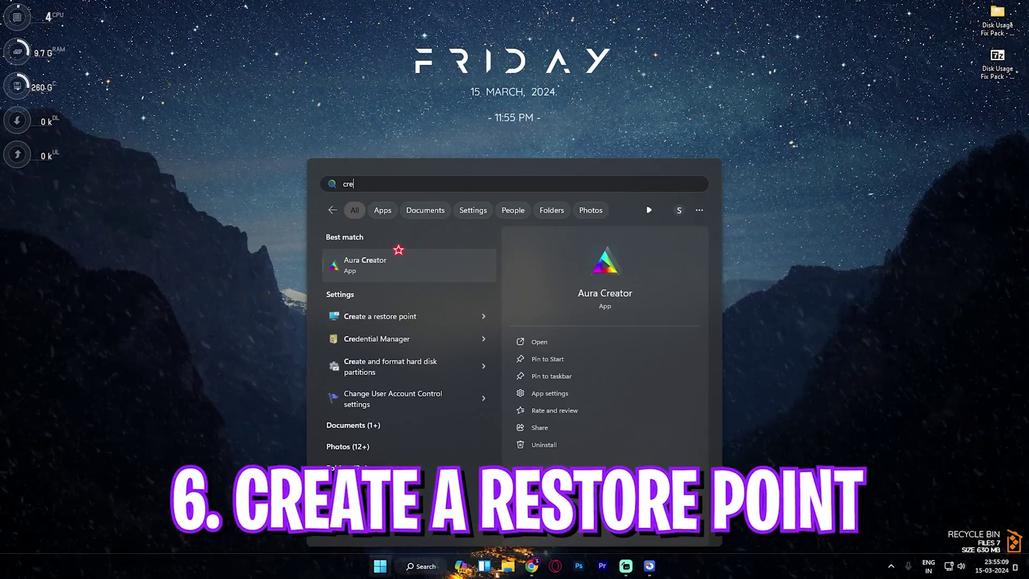
pyautogui.click(398, 260)
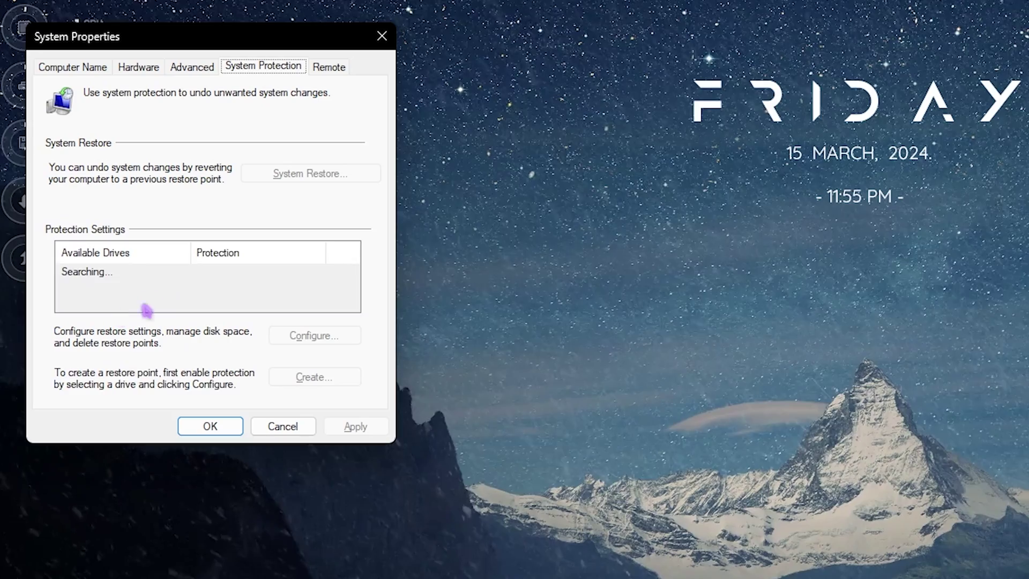
pyautogui.click(62, 179)
pyautogui.scroll(-1, 105, 301)
pyautogui.click(128, 300)
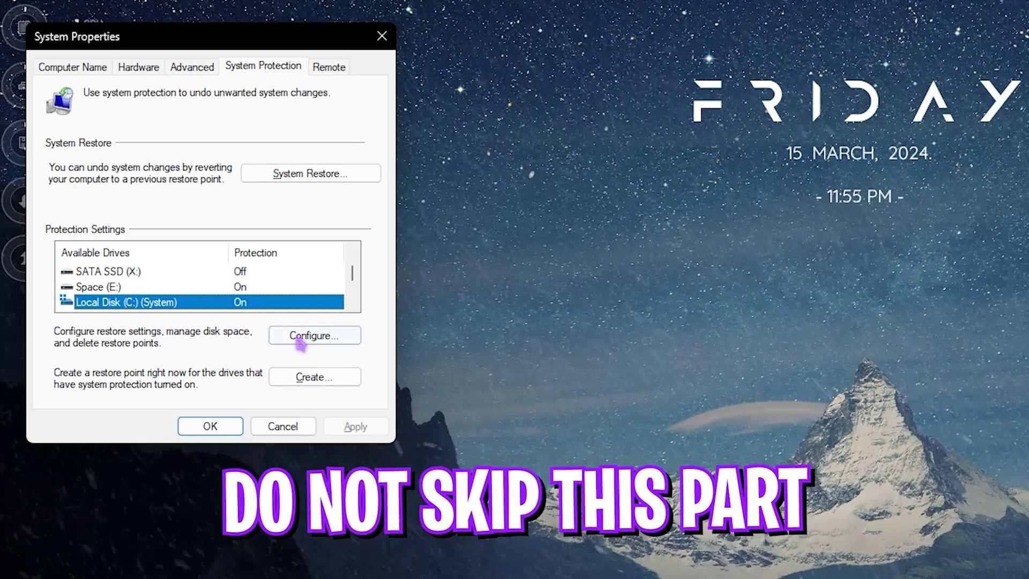
pyautogui.click(335, 336)
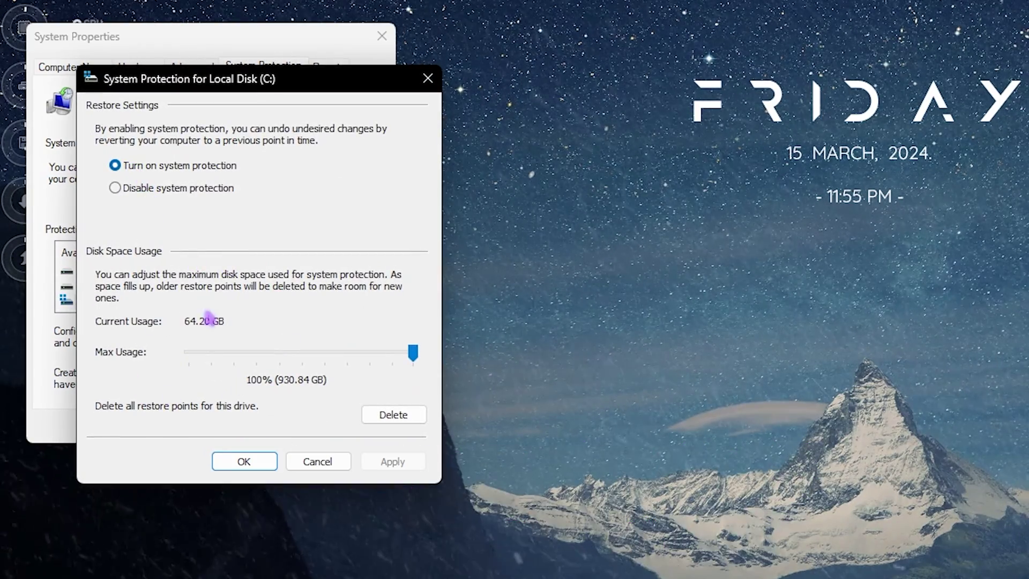
pyautogui.click(242, 460)
# - Create a restore point named 'Disk Optimization'
pyautogui.click(311, 375)
pyautogui.write('D')
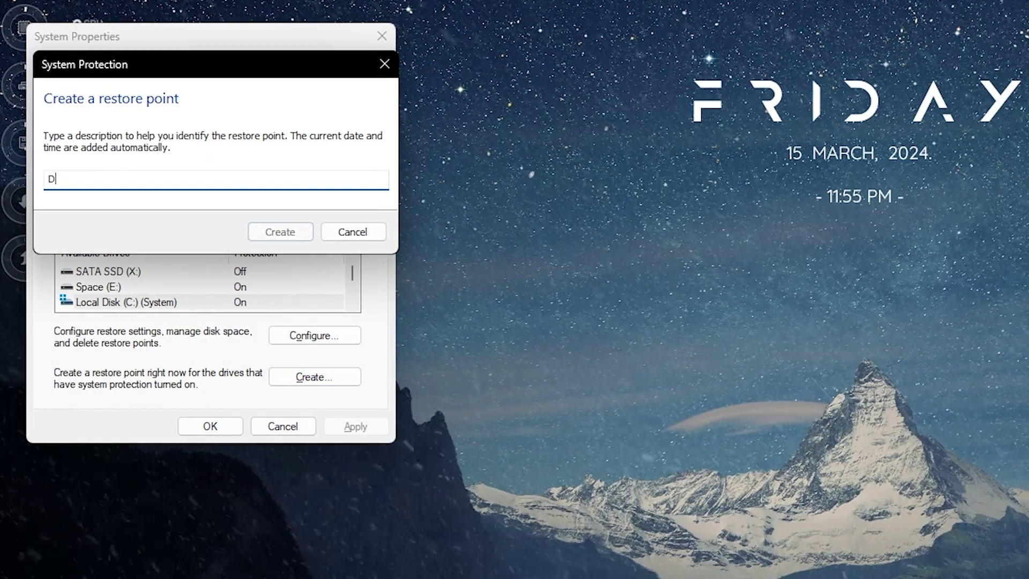
pyautogui.write('isk Optimization')
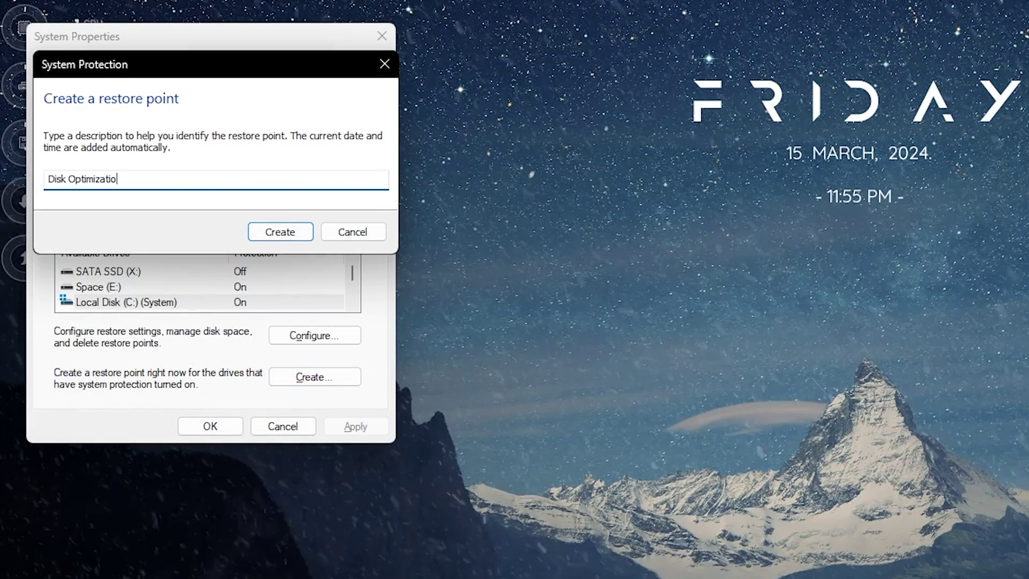
pyautogui.click(274, 231)
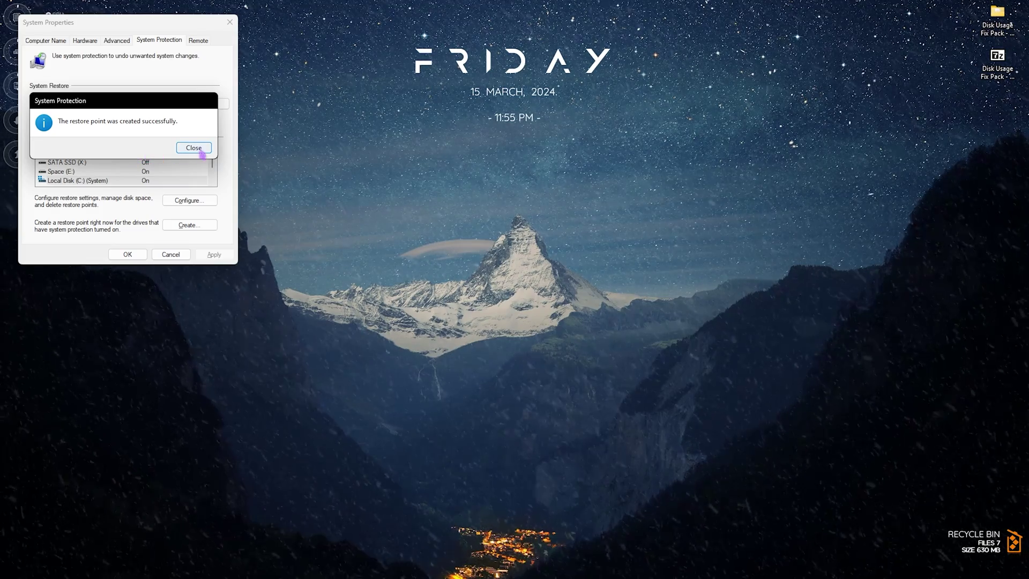
pyautogui.click(201, 152)
# - Close System Properties and open the Local Temp shortcut inside Disk Usage Fix Pack's 1 - Clean Temporary Files folder
pyautogui.click(230, 22)
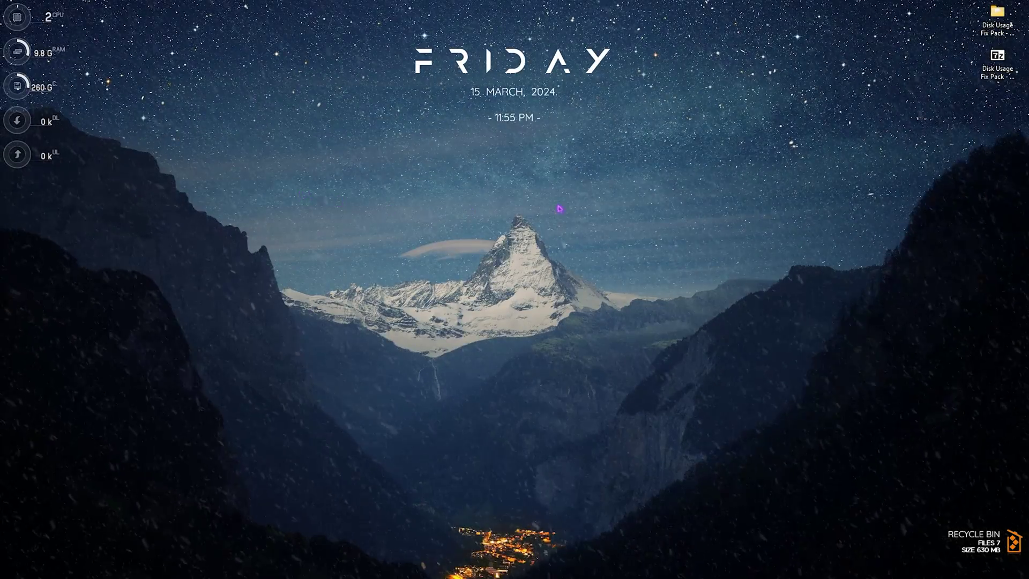
pyautogui.moveTo(941, 102); pyautogui.dragTo(1008, 5)
pyautogui.click(853, 97)
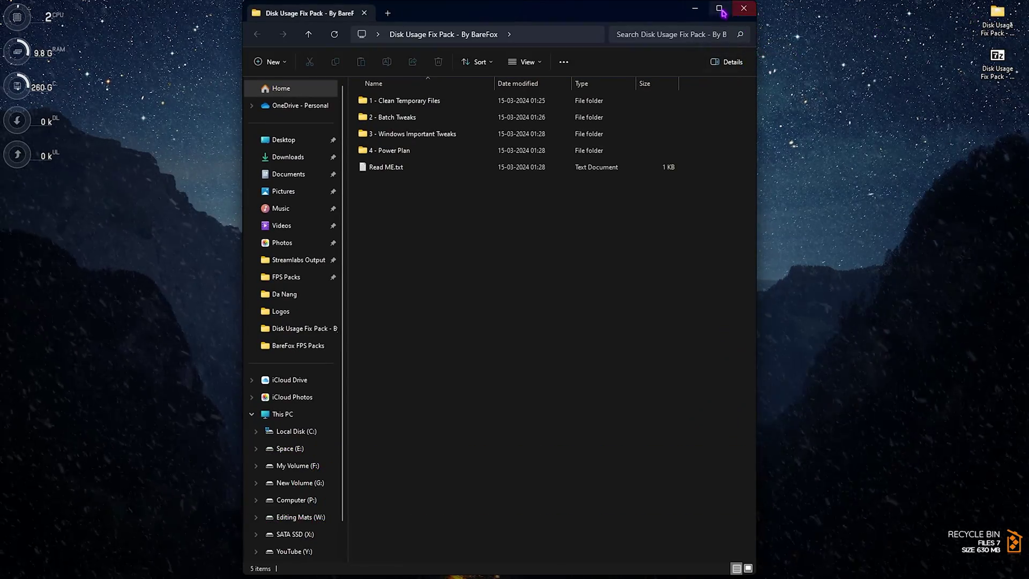
pyautogui.click(721, 9)
pyautogui.moveTo(164, 247); pyautogui.dragTo(155, 92)
pyautogui.click(202, 217)
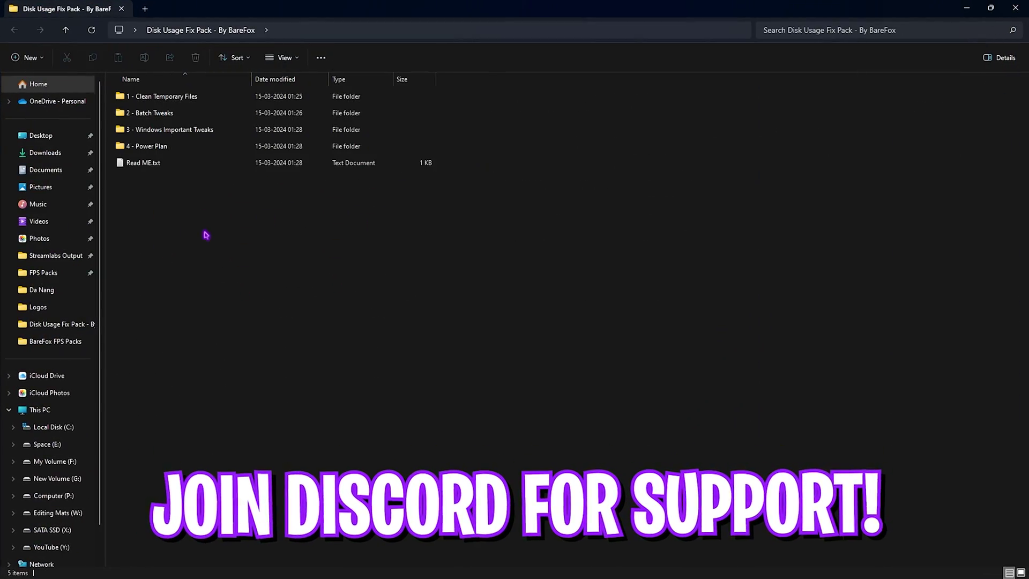
pyautogui.doubleClick(161, 98)
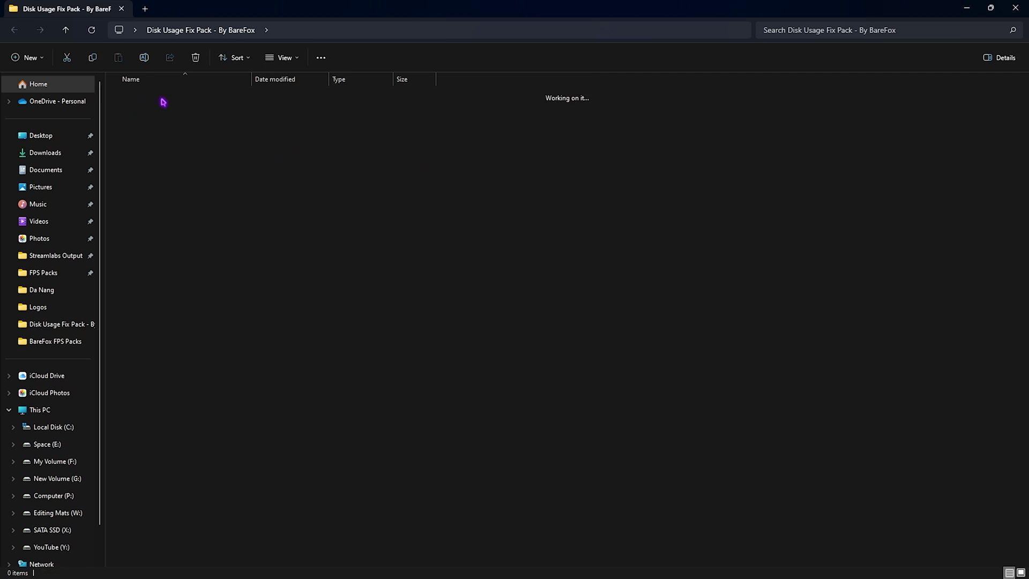
pyautogui.moveTo(173, 159); pyautogui.dragTo(166, 97)
pyautogui.click(163, 168)
pyautogui.doubleClick(140, 98)
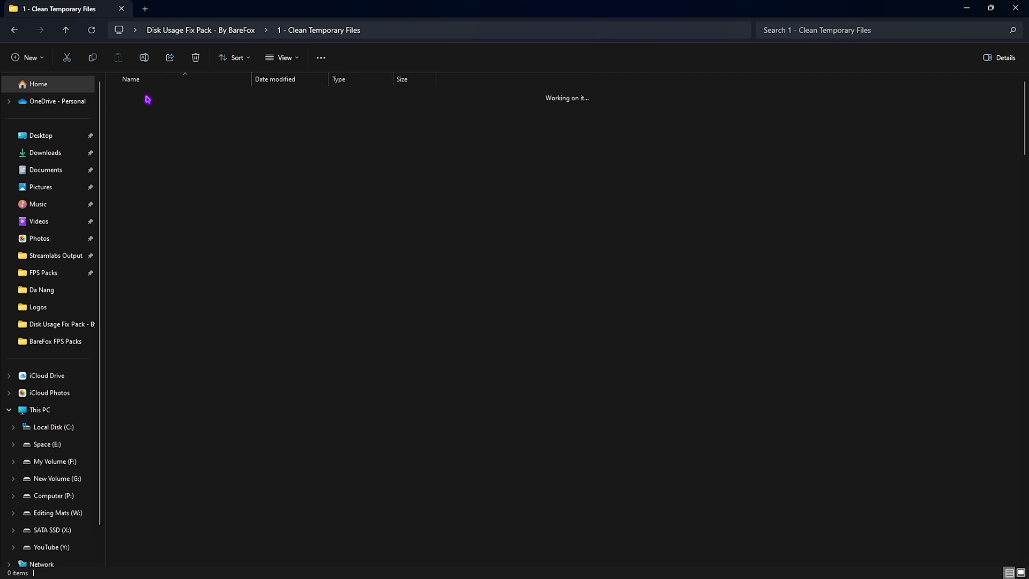
# - Permanently delete everything in Local Temp, skipping files that are in use
pyautogui.click(239, 311)
pyautogui.hotkey('ctrl', 'a')
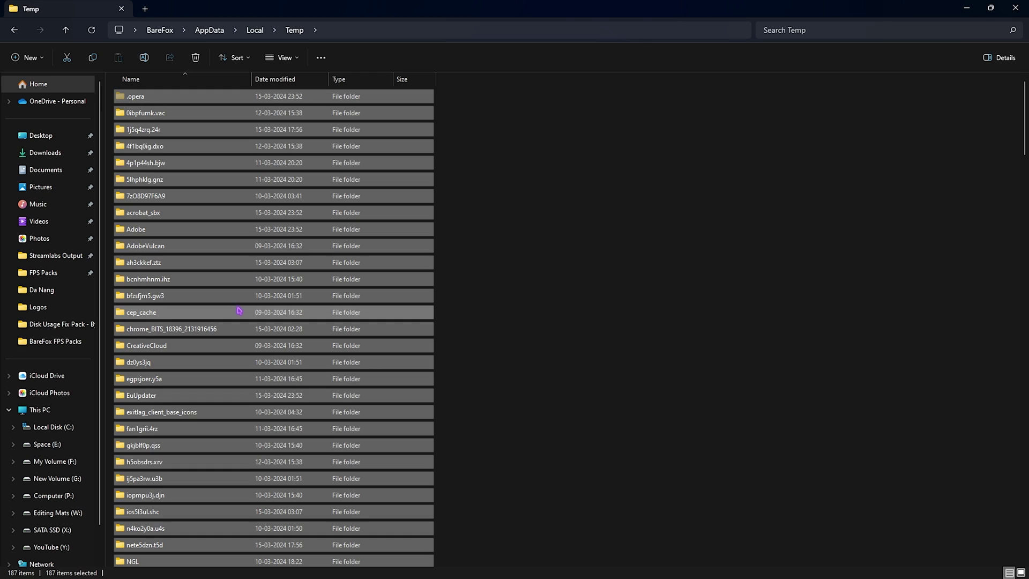
pyautogui.hotkey('shift', 'Delete')
pyautogui.press('Return')
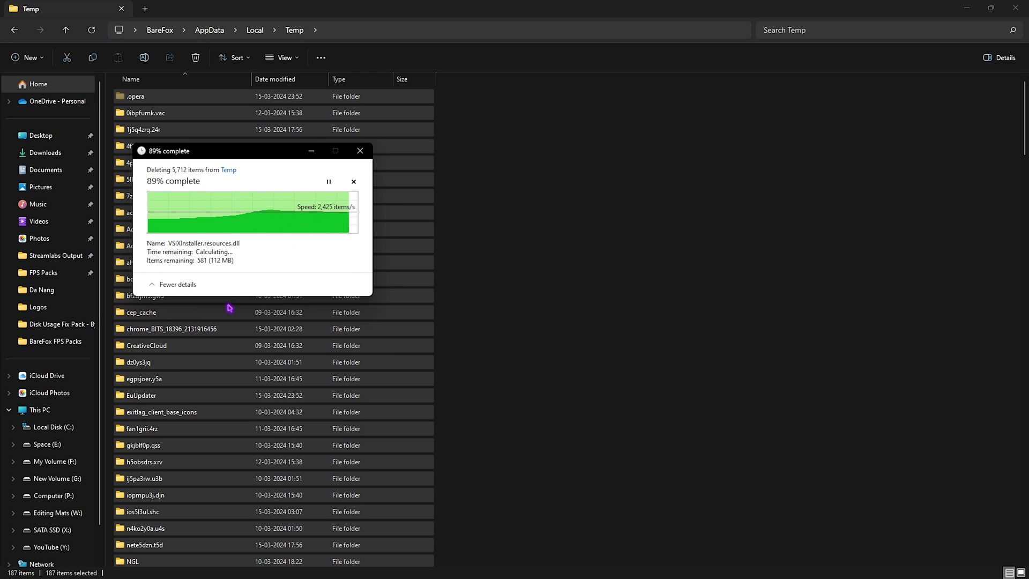
pyautogui.click(150, 251)
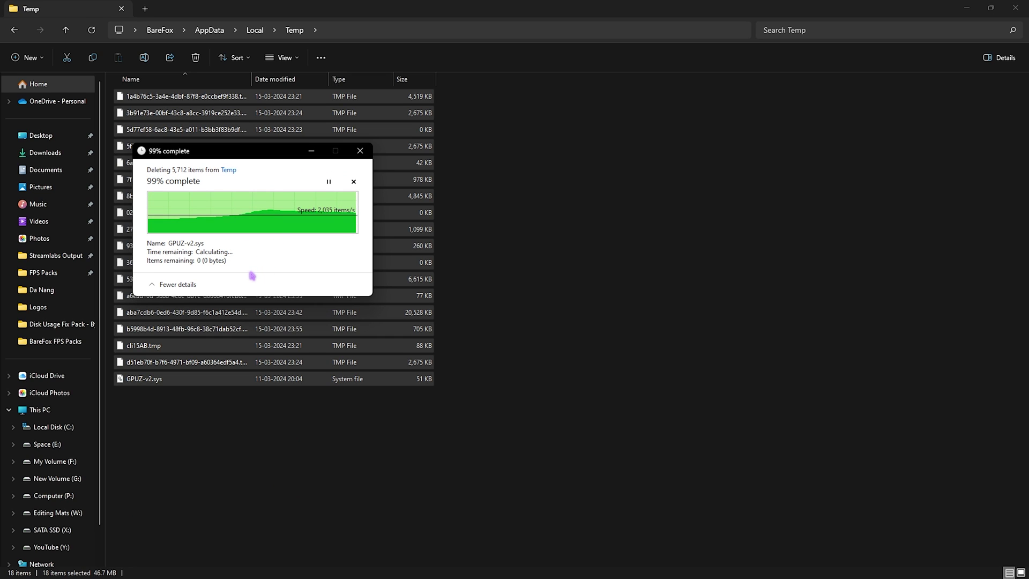
# - Permanently delete the Windows Temp contents, skipping the admin-protected folder and in-use file
pyautogui.click(17, 31)
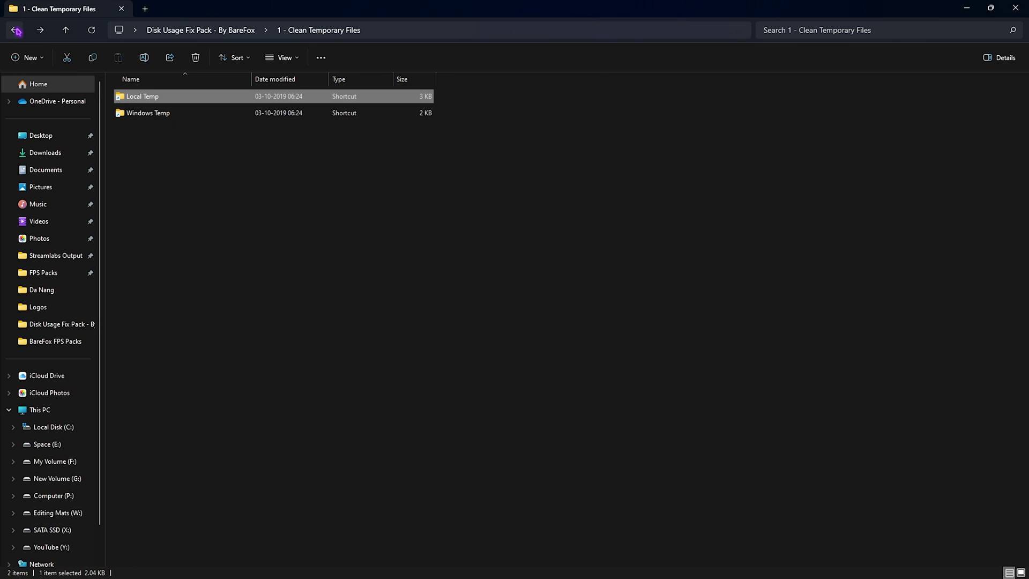
pyautogui.doubleClick(157, 113)
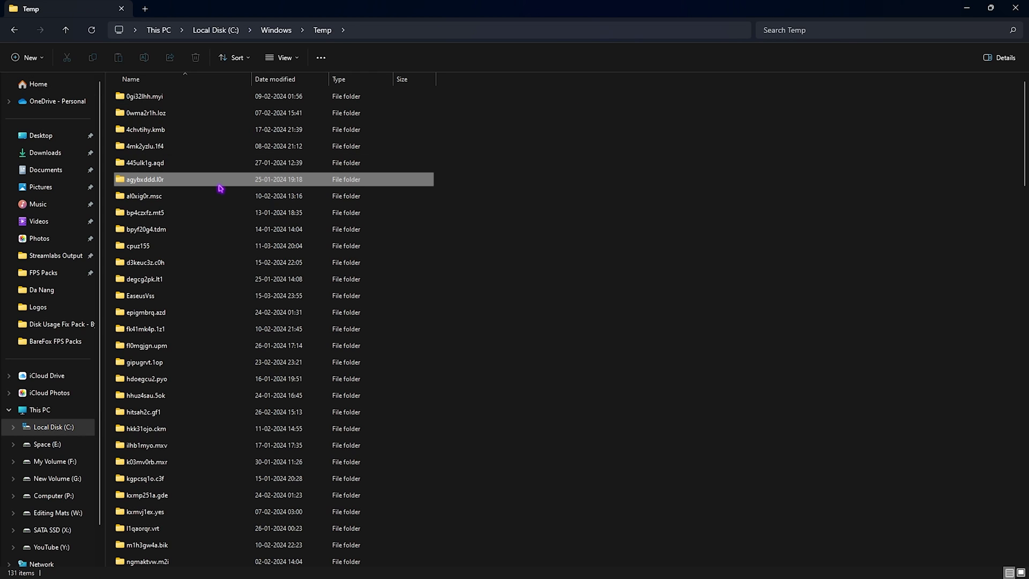
pyautogui.hotkey('ctrl', 'a')
pyautogui.hotkey('shift', 'Delete')
pyautogui.press('Return')
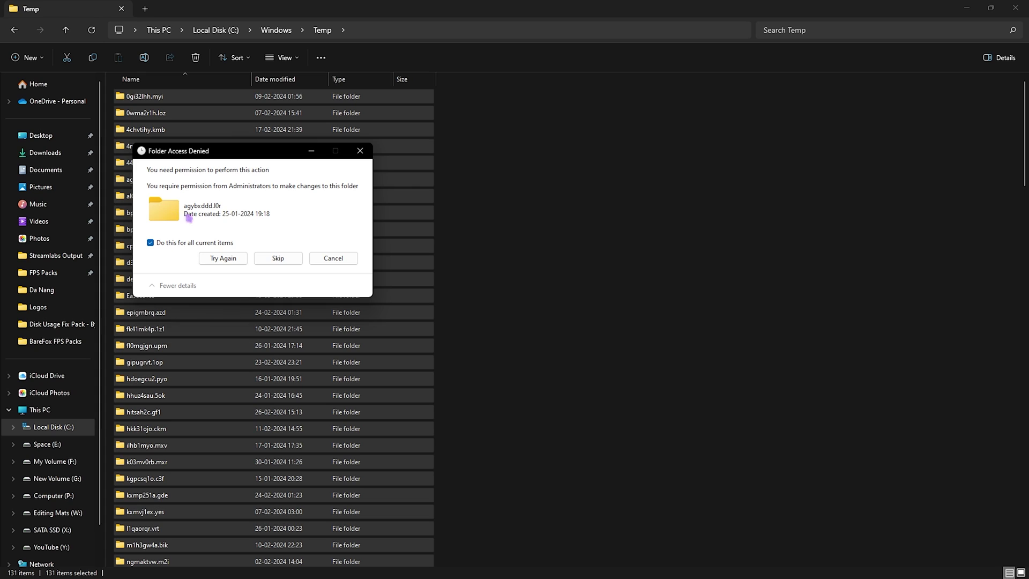
pyautogui.click(277, 258)
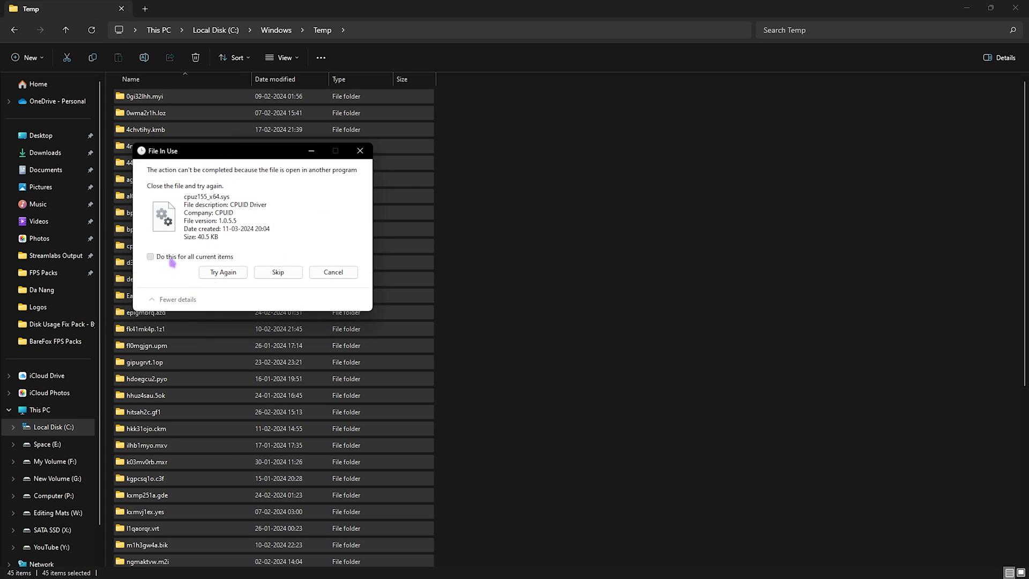
pyautogui.click(277, 272)
# - Close the Temp window and browse the three batch files in the 2 - Batch Tweaks folder
pyautogui.click(1015, 8)
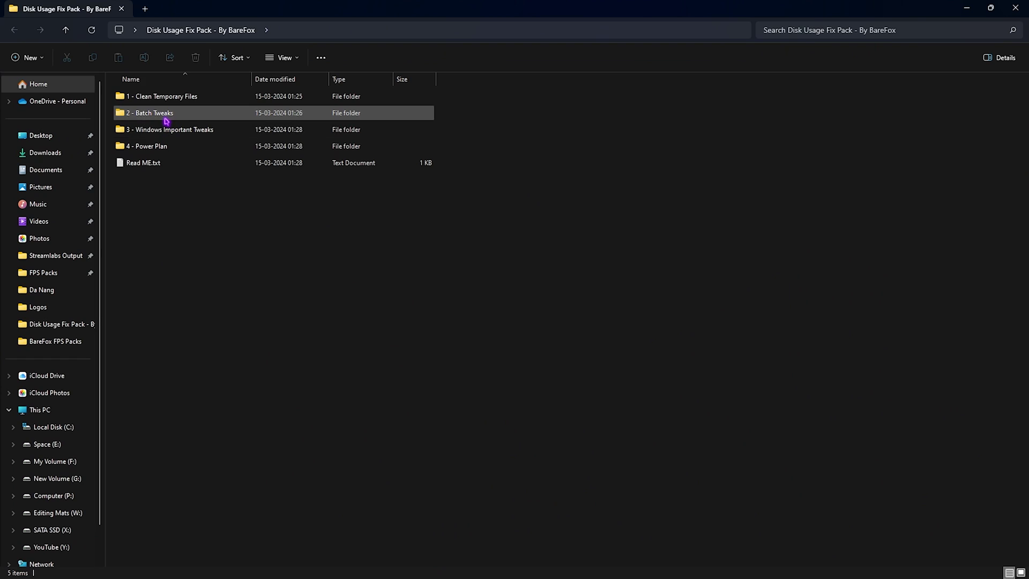
pyautogui.doubleClick(166, 121)
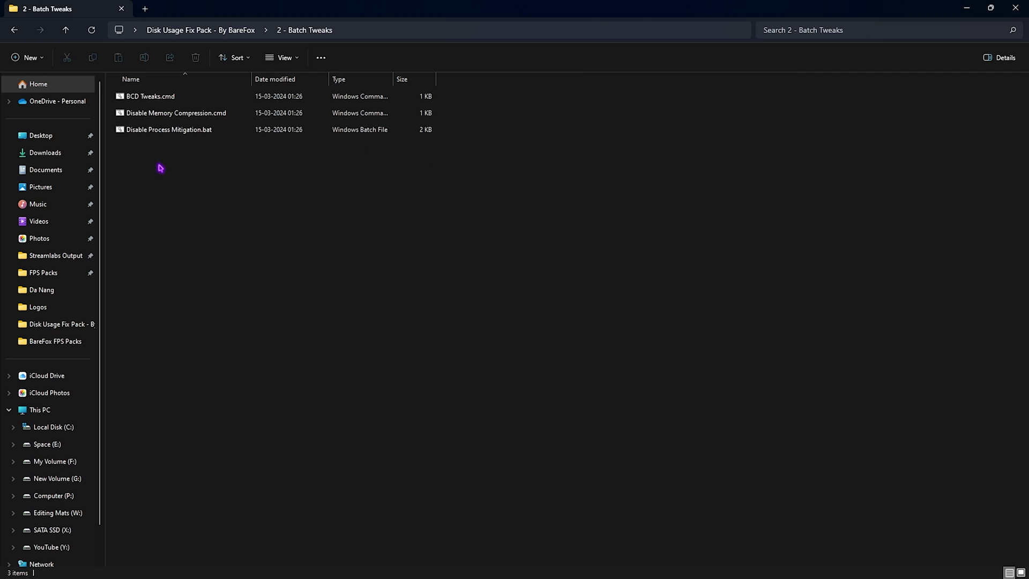
pyautogui.moveTo(158, 165); pyautogui.dragTo(159, 94)
pyautogui.click(160, 113)
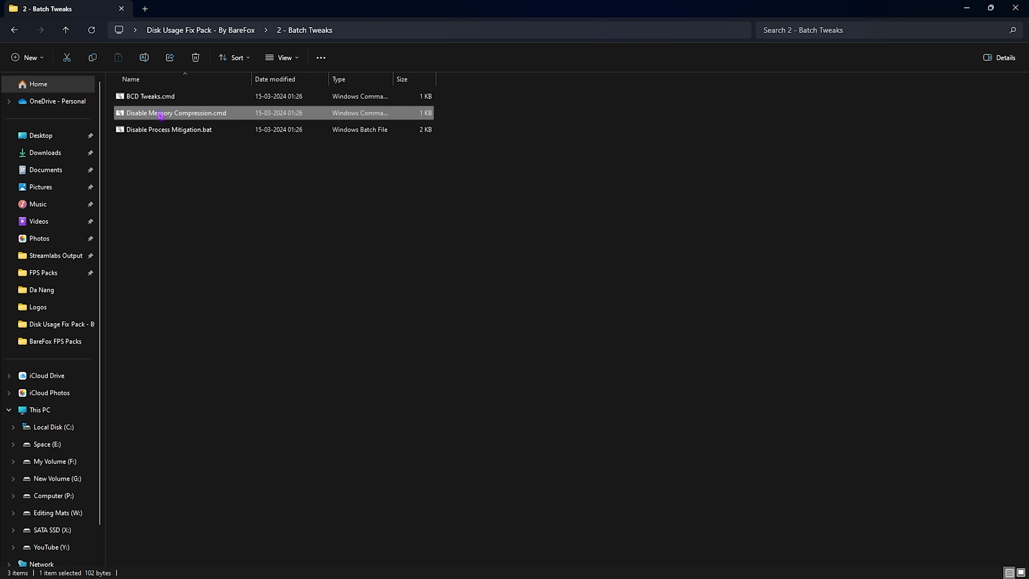
pyautogui.click(168, 134)
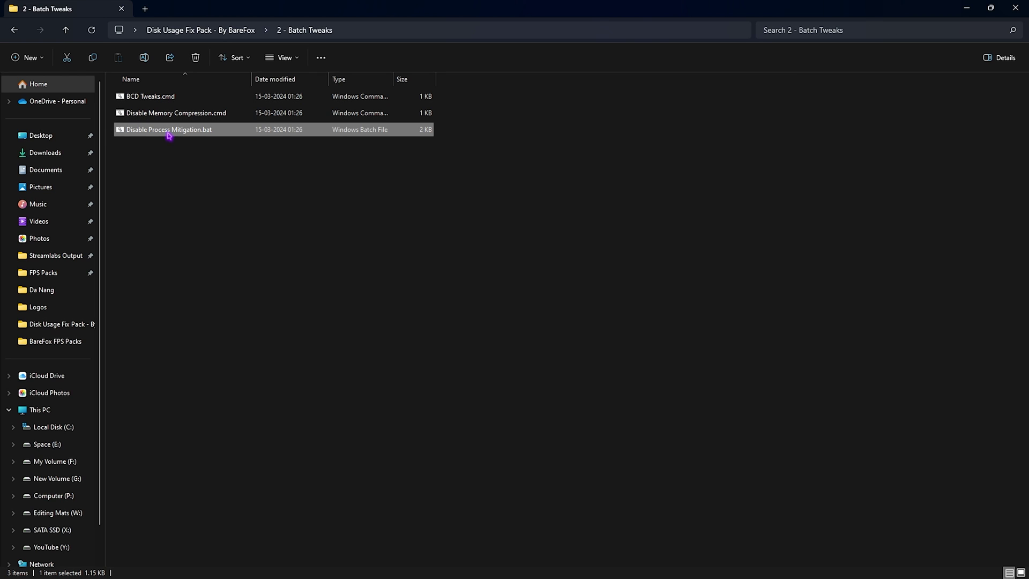
# - Review BCD Tweaks.cmd's bcdedit commands in Notepad, then return to the Disk Usage Fix Pack folder
pyautogui.rightClick(188, 96)
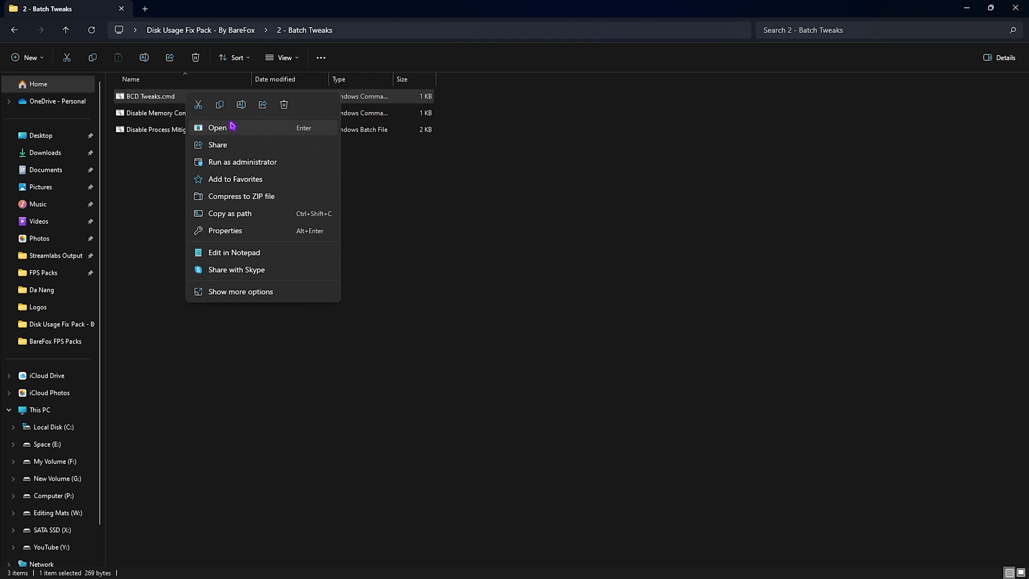
pyautogui.click(234, 253)
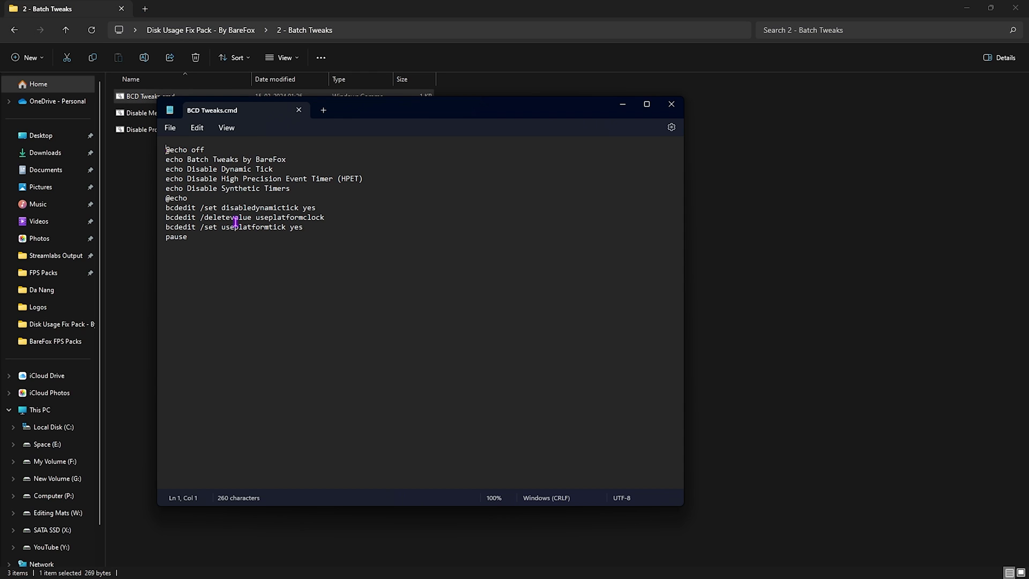
pyautogui.click(298, 110)
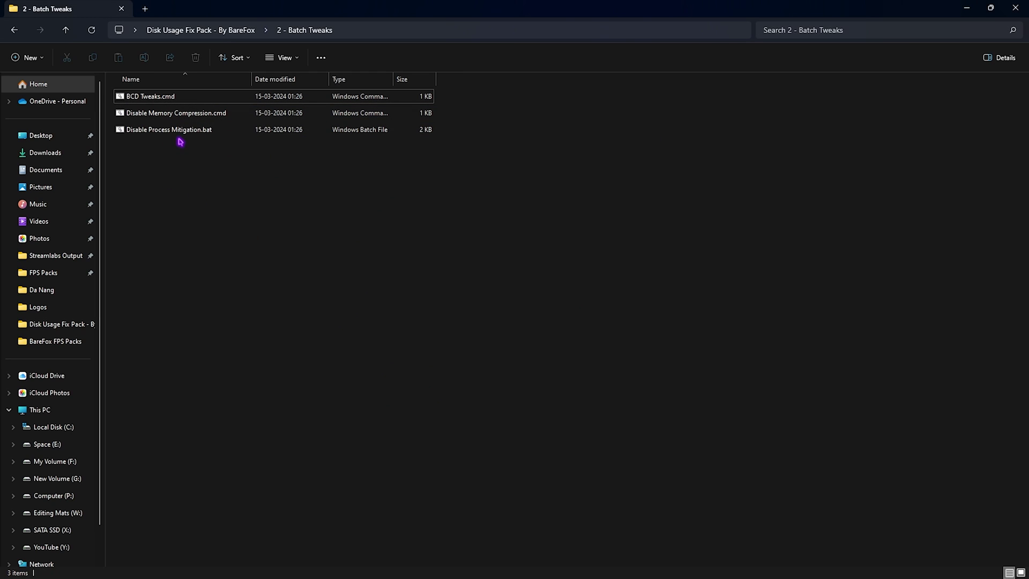
pyautogui.hotkey('alt', 'Up')
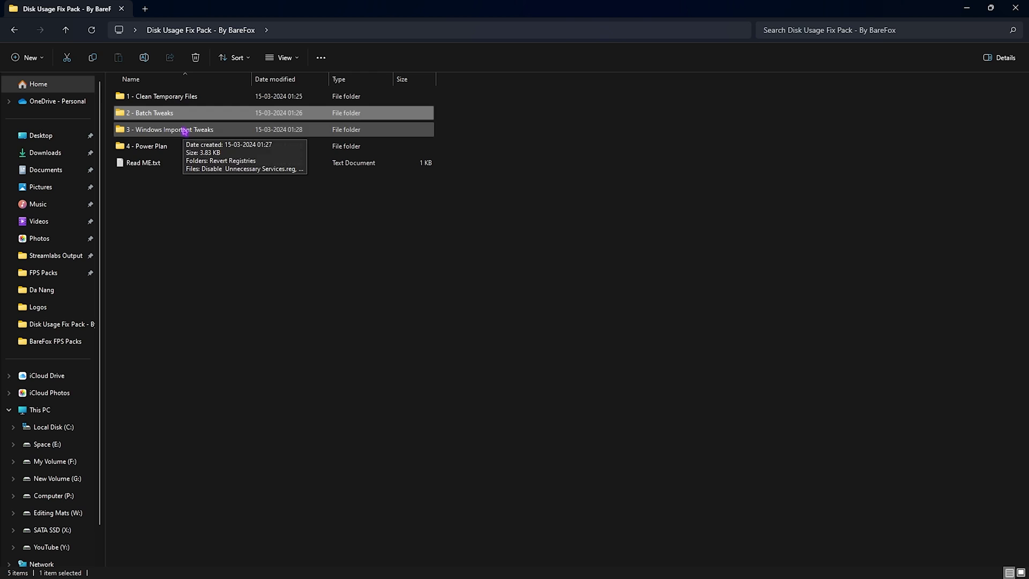
pyautogui.doubleClick(184, 131)
pyautogui.moveTo(201, 233); pyautogui.dragTo(196, 123)
pyautogui.click(208, 270)
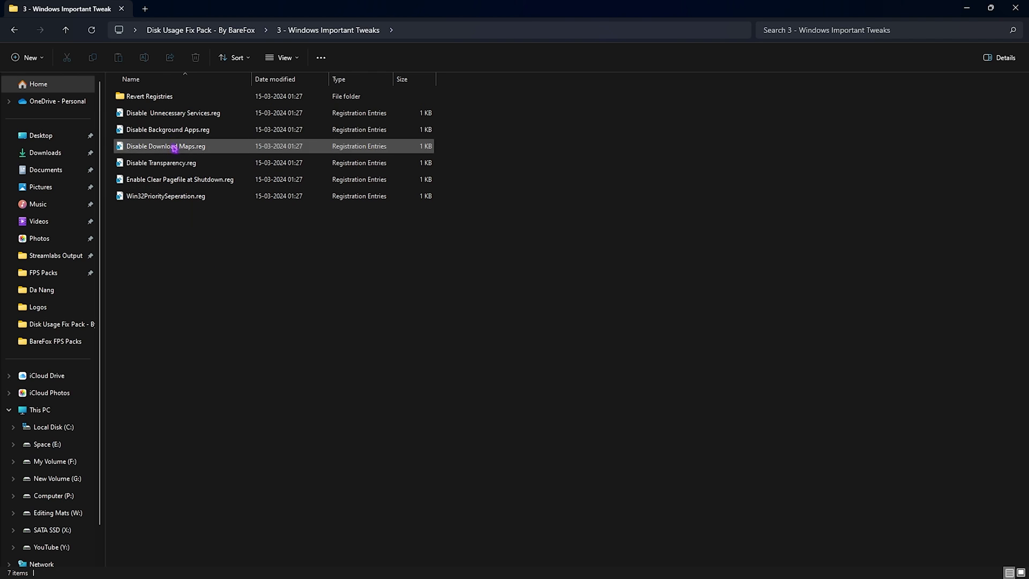
pyautogui.click(168, 120)
pyautogui.click(168, 130)
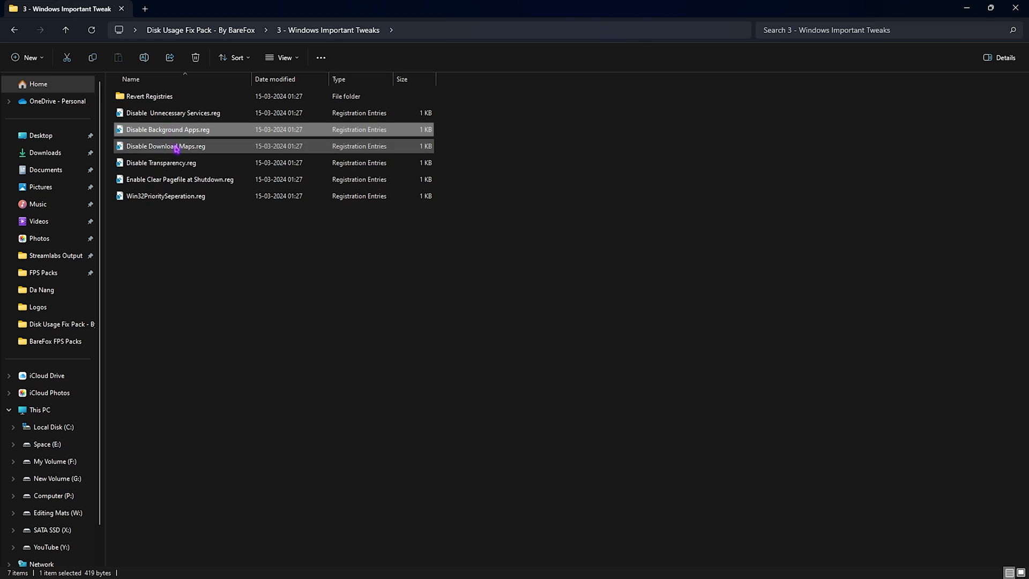
pyautogui.click(176, 148)
pyautogui.click(176, 164)
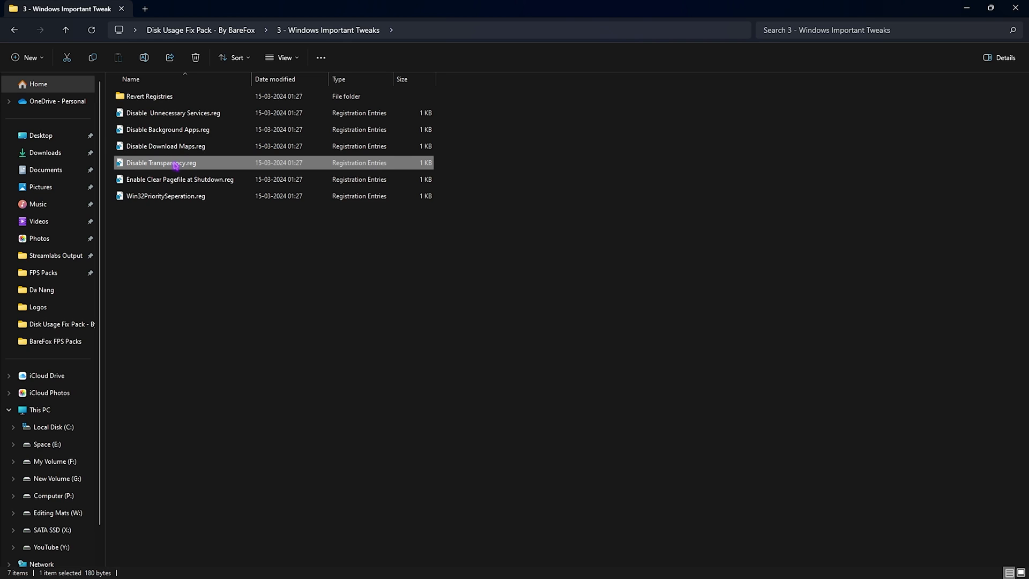
pyautogui.click(170, 181)
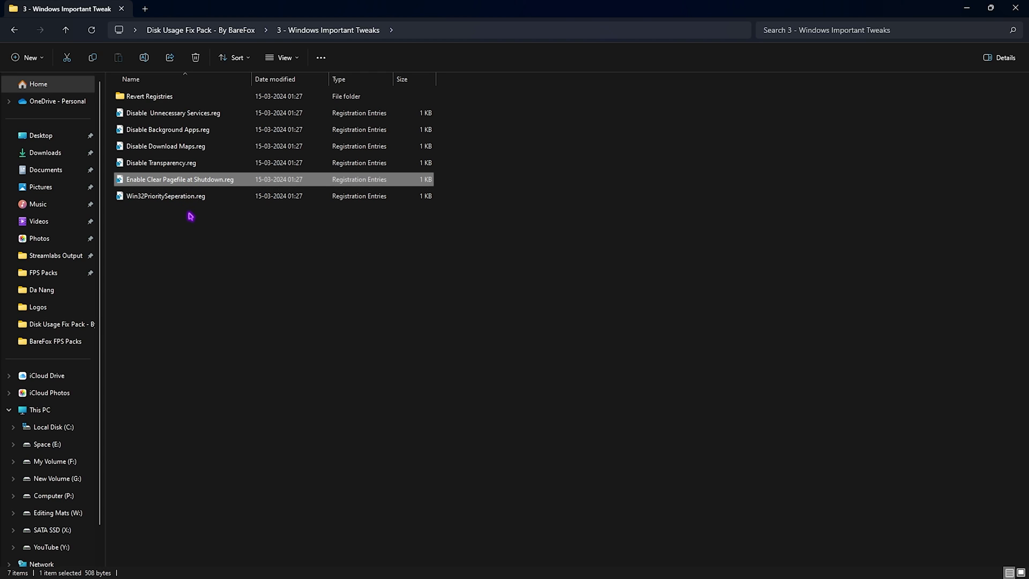
pyautogui.doubleClick(145, 96)
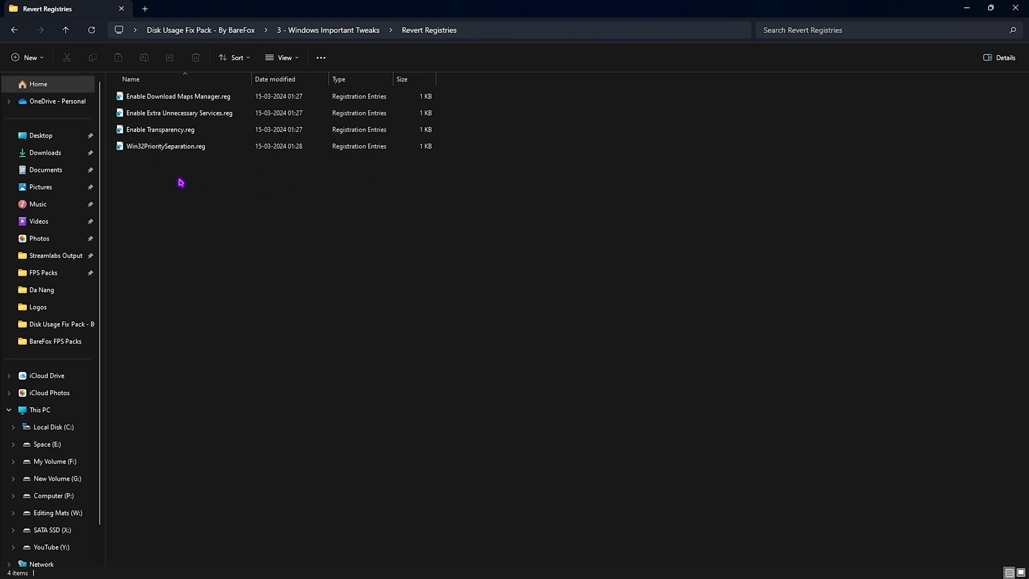
pyautogui.moveTo(179, 179); pyautogui.dragTo(163, 98)
pyautogui.click(147, 131)
pyautogui.click(331, 31)
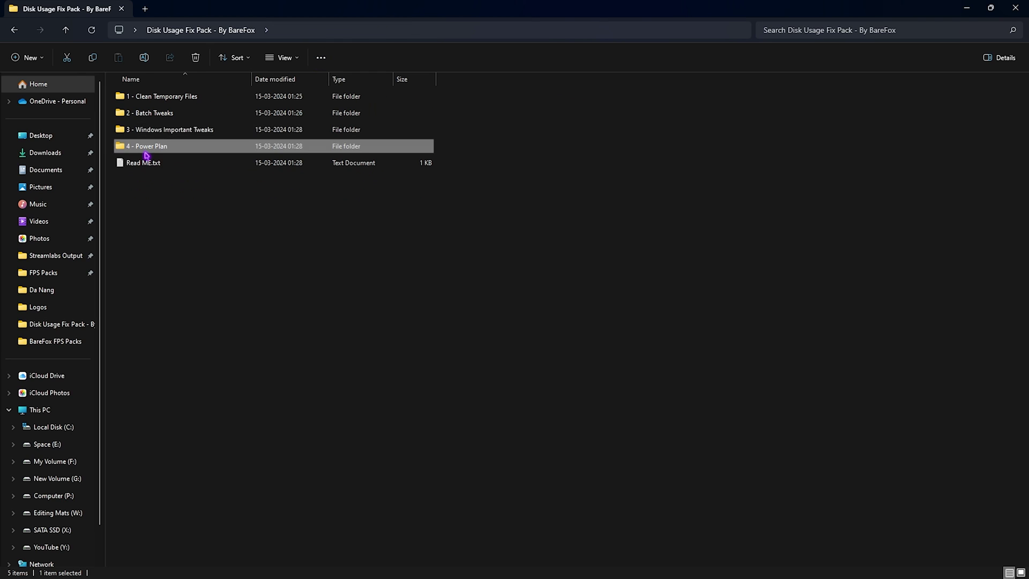
# - Open Ultimate PowerPlan.txt in the 4 - Power Plan folder and select its powercfg command line
pyautogui.doubleClick(144, 146)
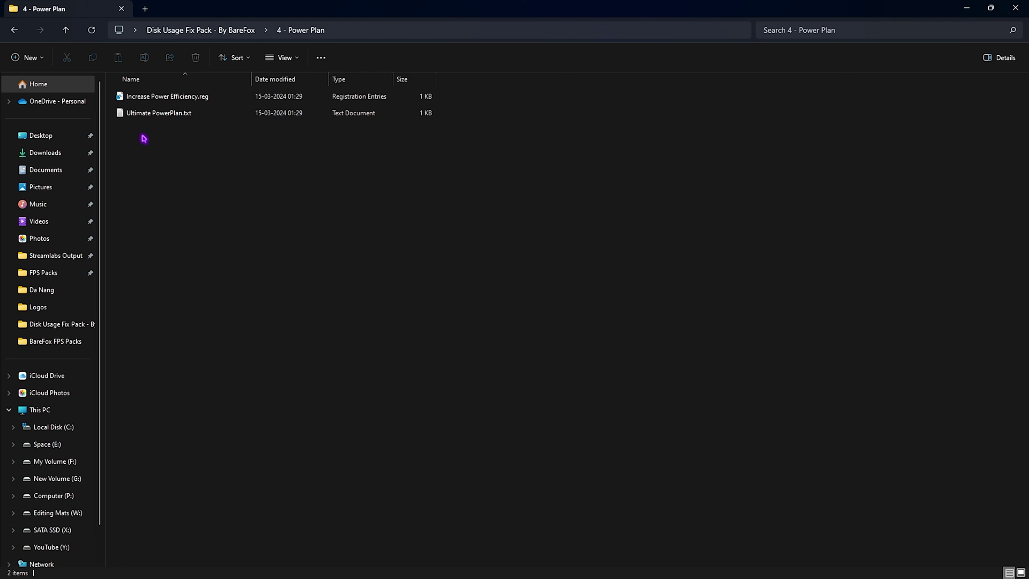
pyautogui.click(167, 98)
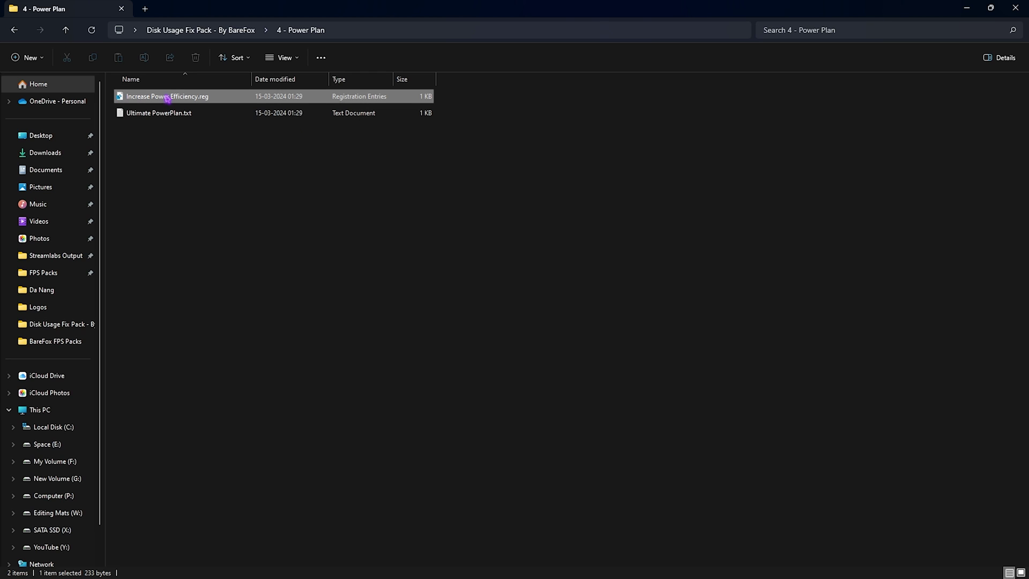
pyautogui.click(168, 168)
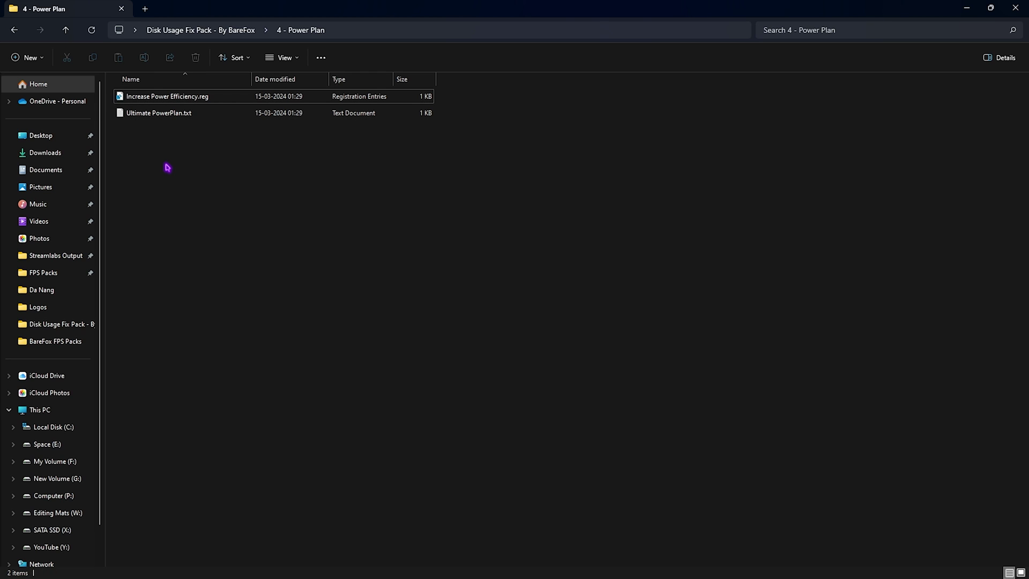
pyautogui.doubleClick(166, 113)
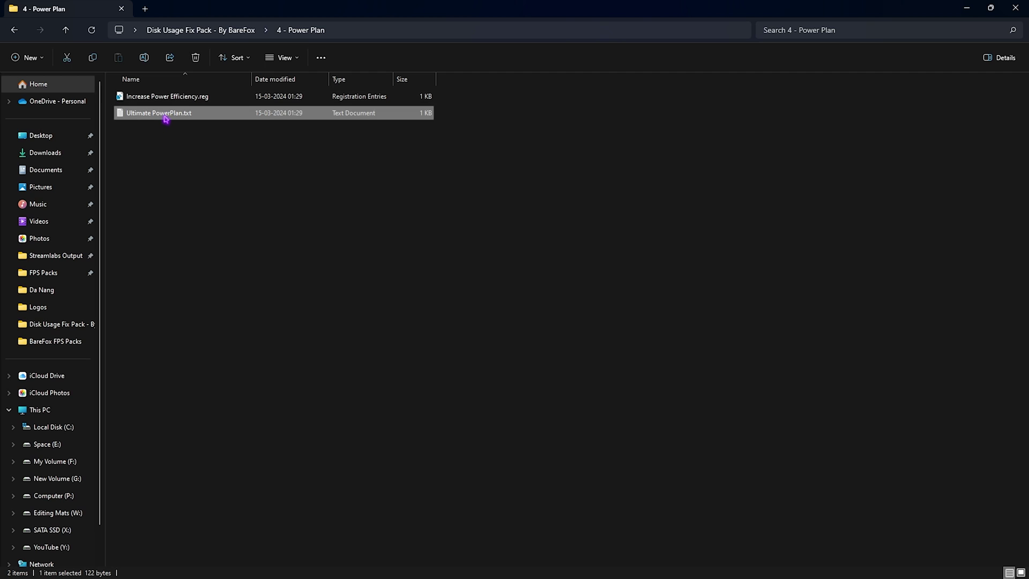
pyautogui.moveTo(459, 168); pyautogui.dragTo(175, 166)
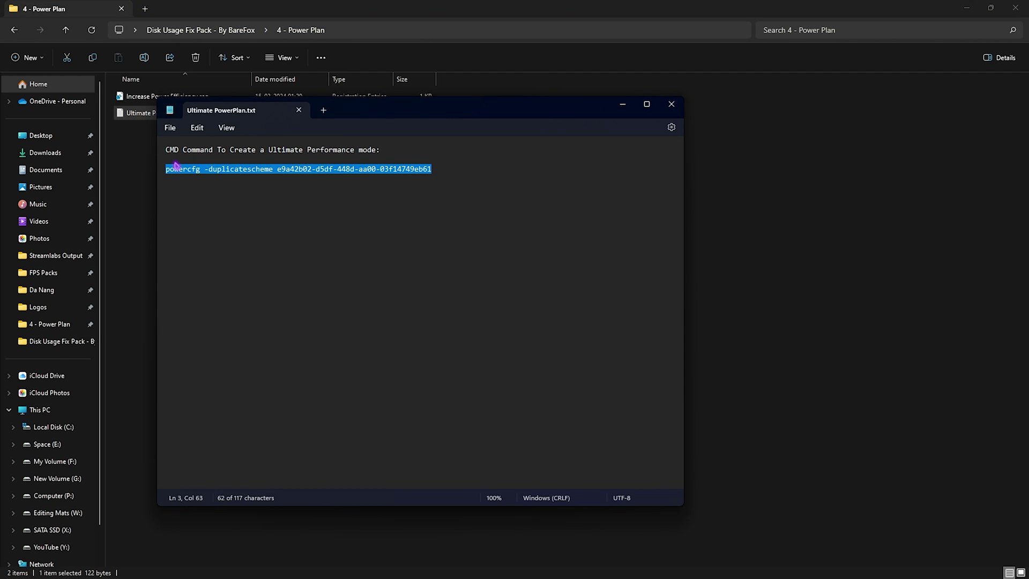
pyautogui.click(285, 221)
# - Run the powercfg command in Command Prompt, then close it and the text file
pyautogui.press('super')
pyautogui.write('cmd')
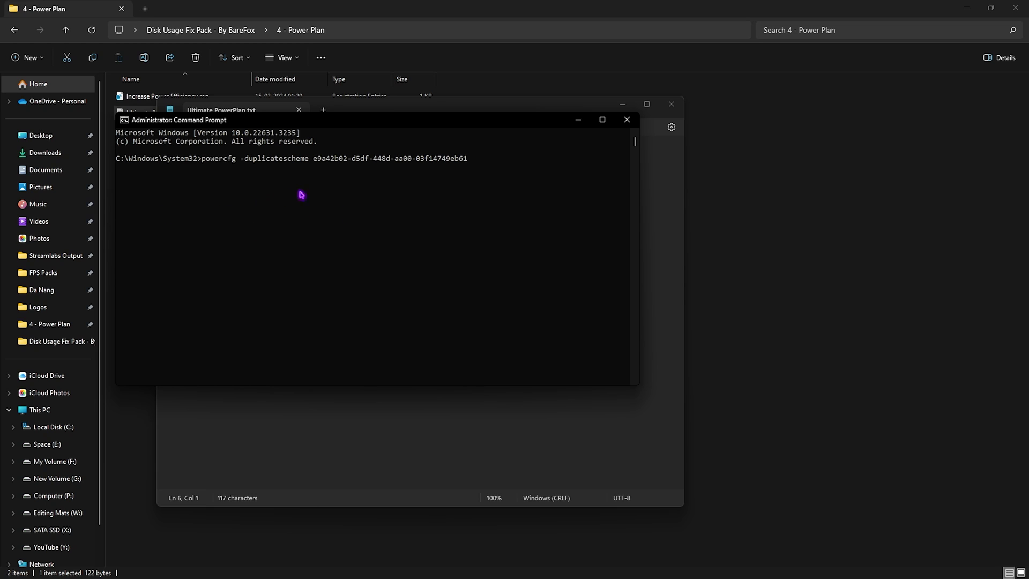
pyautogui.click(627, 120)
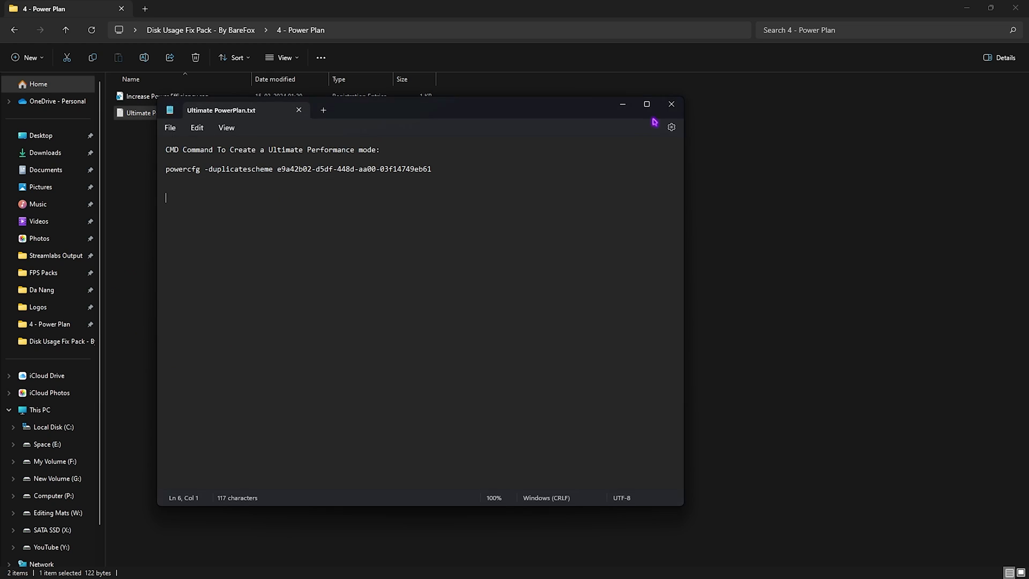
pyautogui.click(671, 104)
# - Launch Control Panel from the Start search
pyautogui.press('super')
pyautogui.write('con')
pyautogui.press('Return')
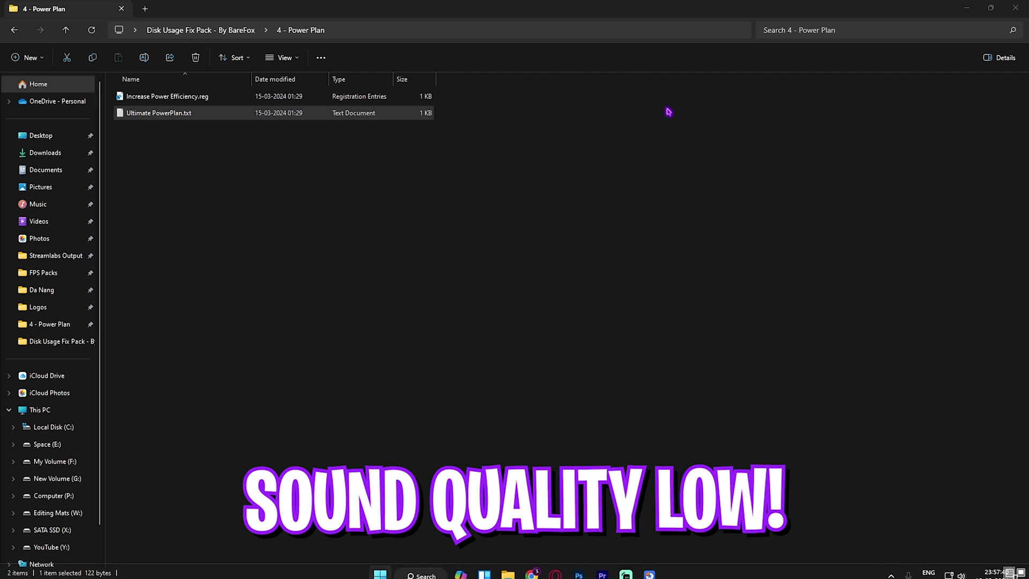
# - Search Control Panel for 'Power', set the Ultimate Performance plan in Power Options, and close both windows
pyautogui.write('P')
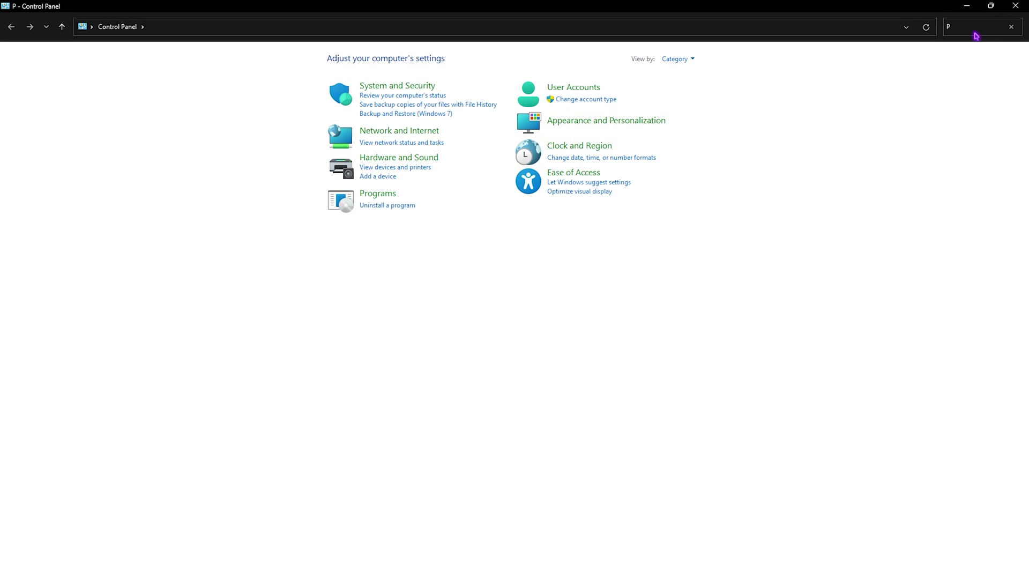
pyautogui.write('ower')
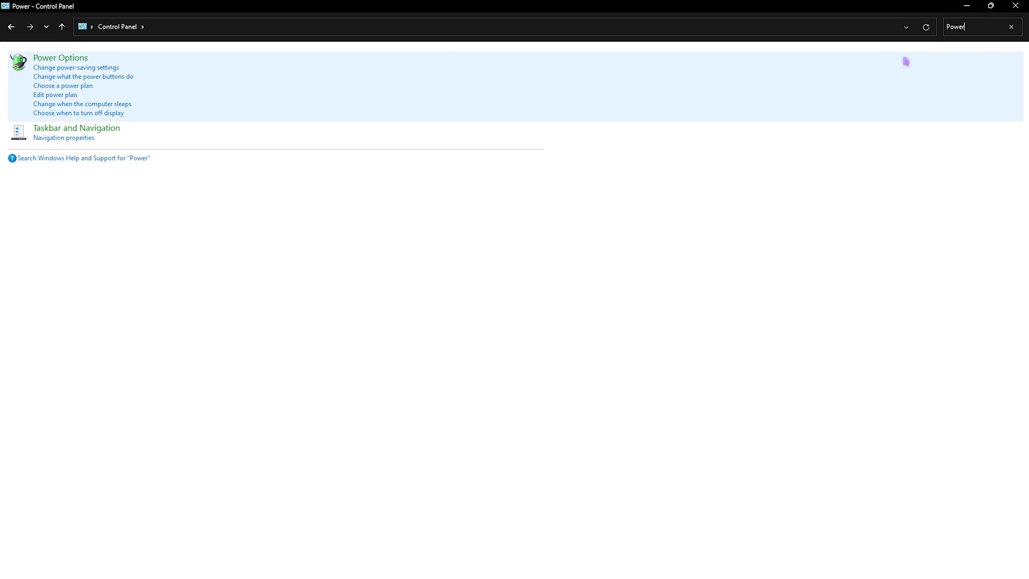
pyautogui.click(87, 64)
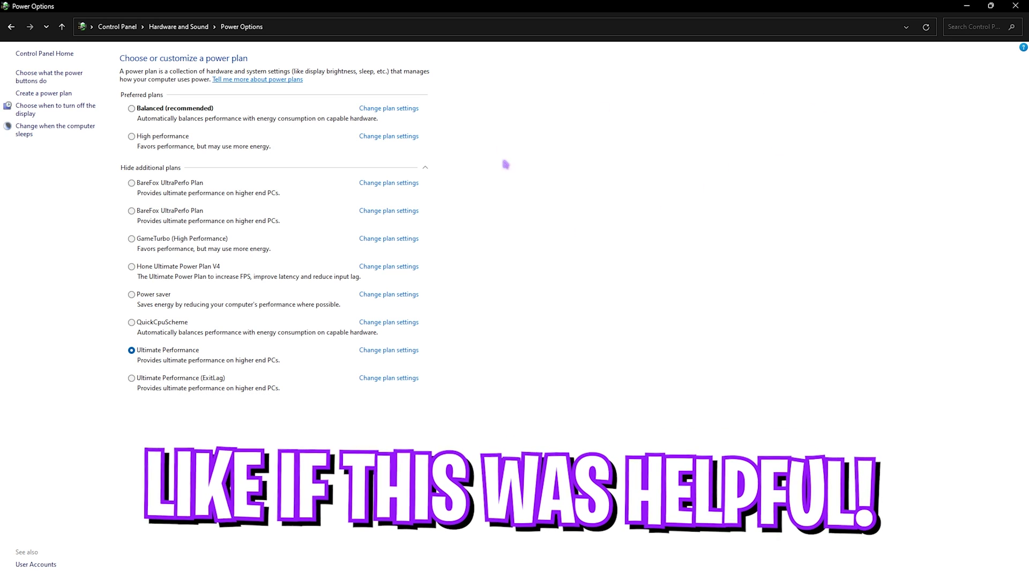
pyautogui.click(1018, 5)
pyautogui.click(1018, 6)
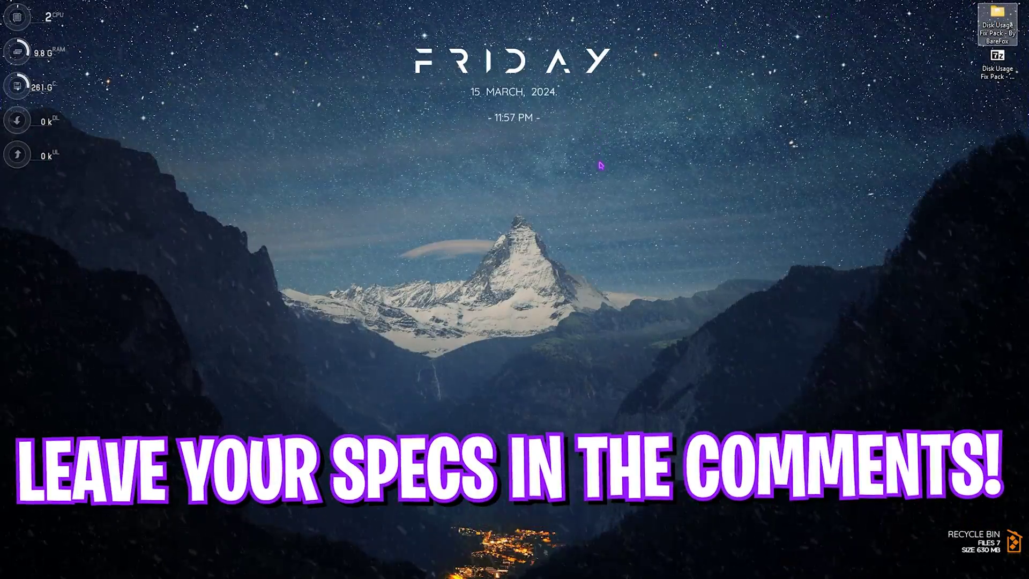